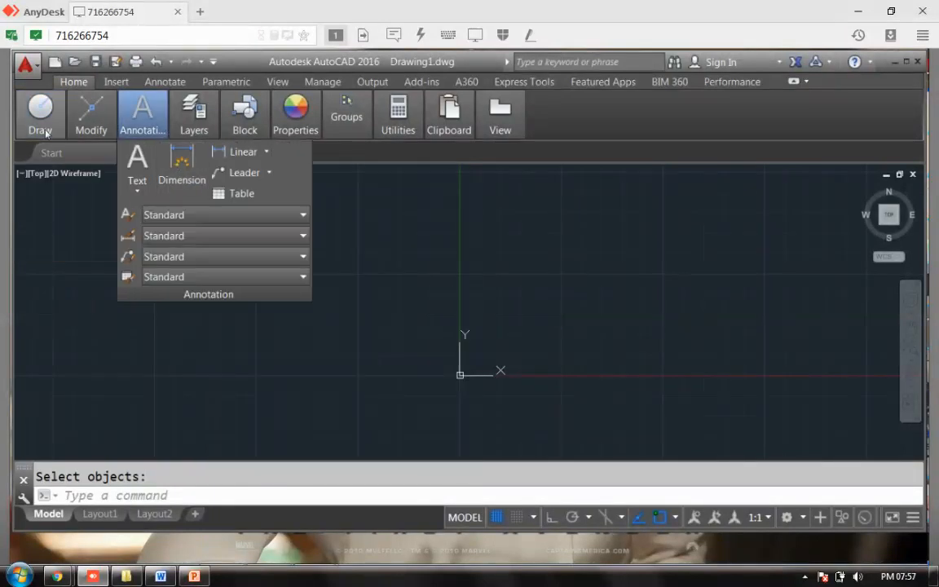
# - Draw a freehand rectangle above the X axis, just to the right of the Y axis
pyautogui.click(174, 152)
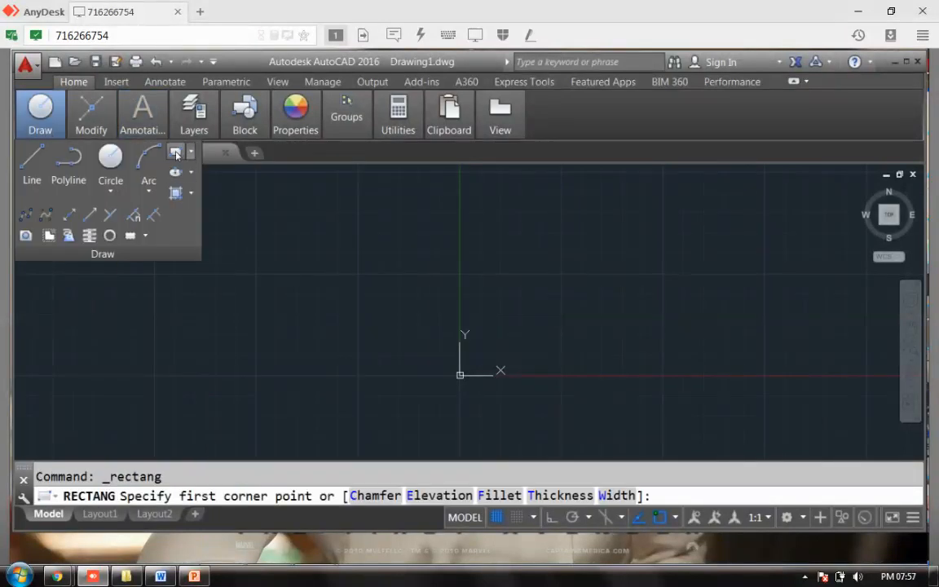
pyautogui.click(486, 198)
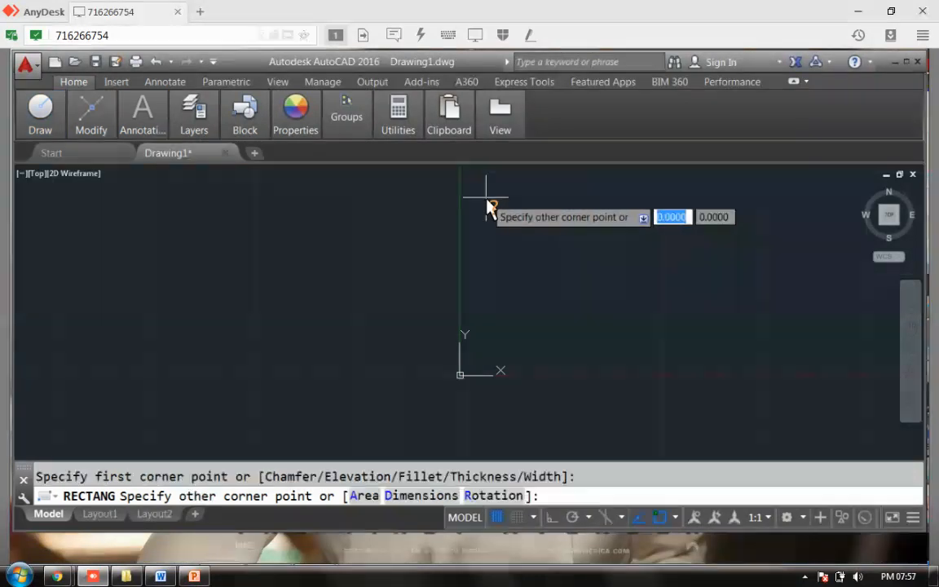
pyautogui.click(603, 261)
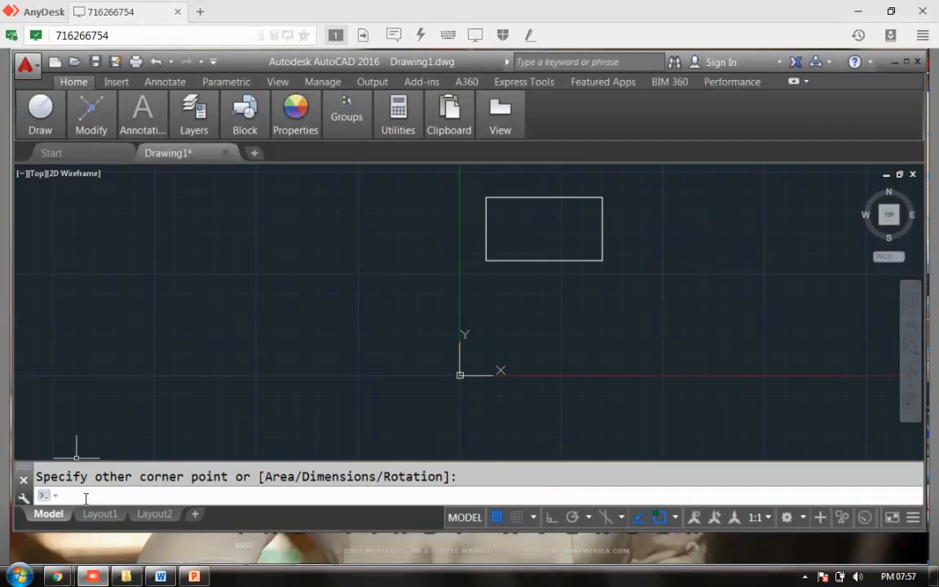
# - Draw a second rectangle with its first corner at 20,20 and its opposite corner at 100,70
pyautogui.write('rect')
pyautogui.press('Return')
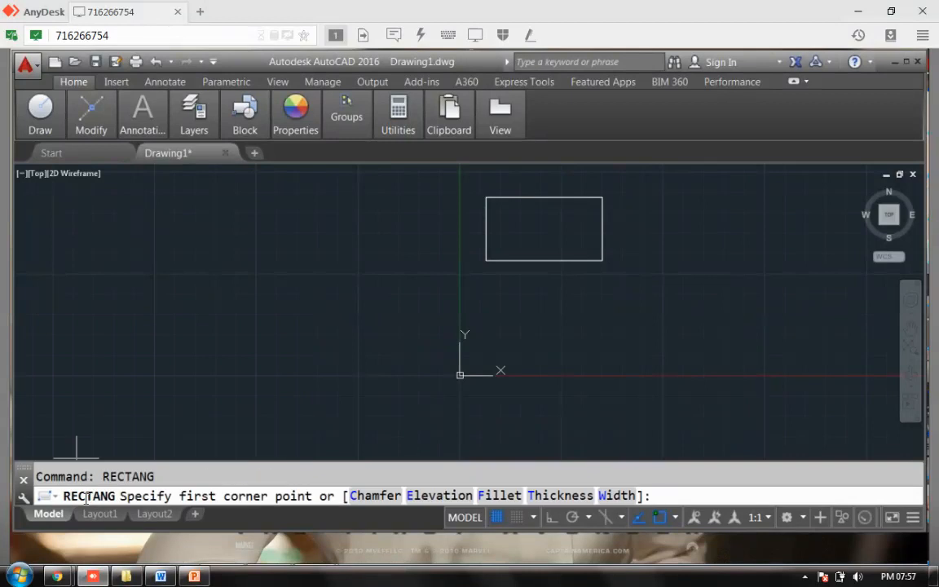
pyautogui.write('20,20')
pyautogui.press('Return')
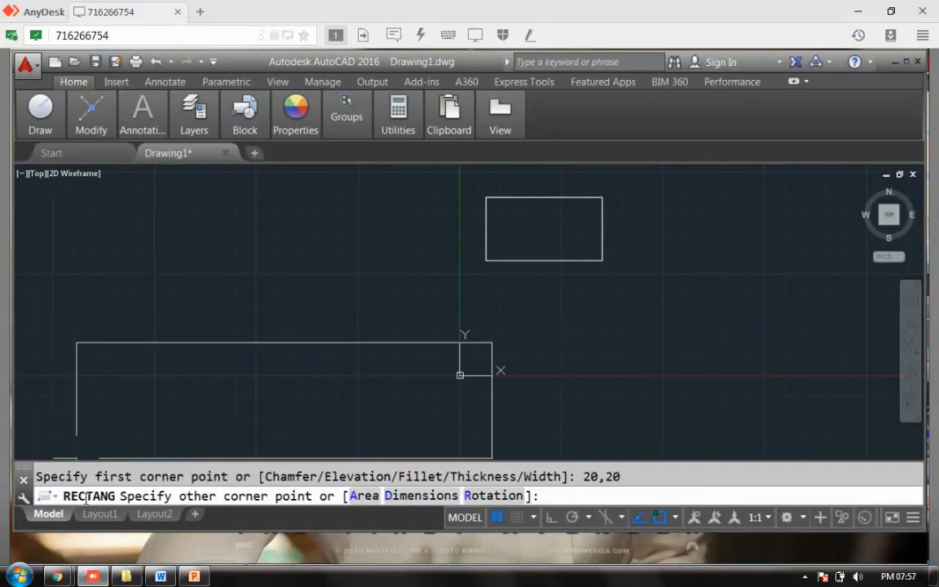
pyautogui.write('100,70')
pyautogui.press('Return')
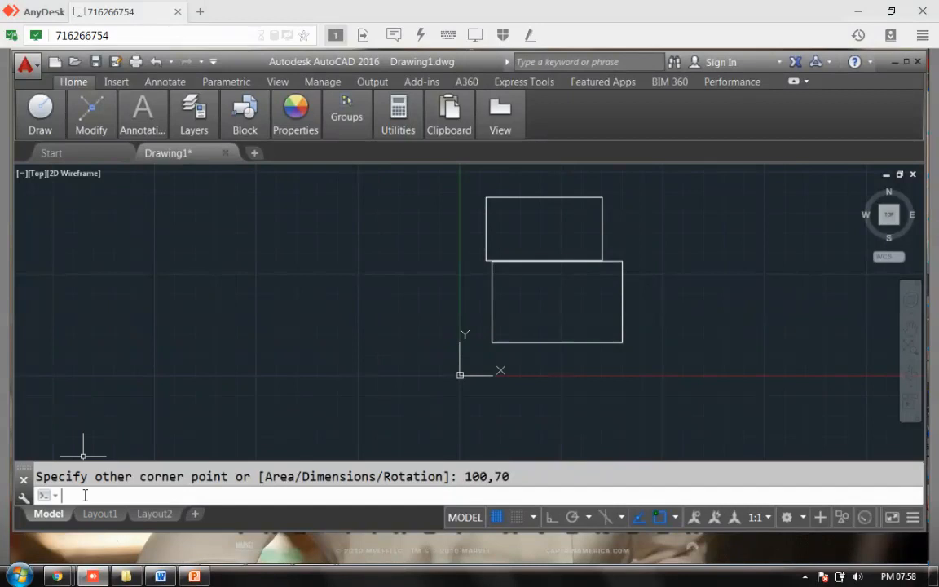
# - Zoom the drawing with the All option to fit both rectangles in view
pyautogui.write('Zoom')
pyautogui.press('Return')
pyautogui.write('a')
pyautogui.press('Return')
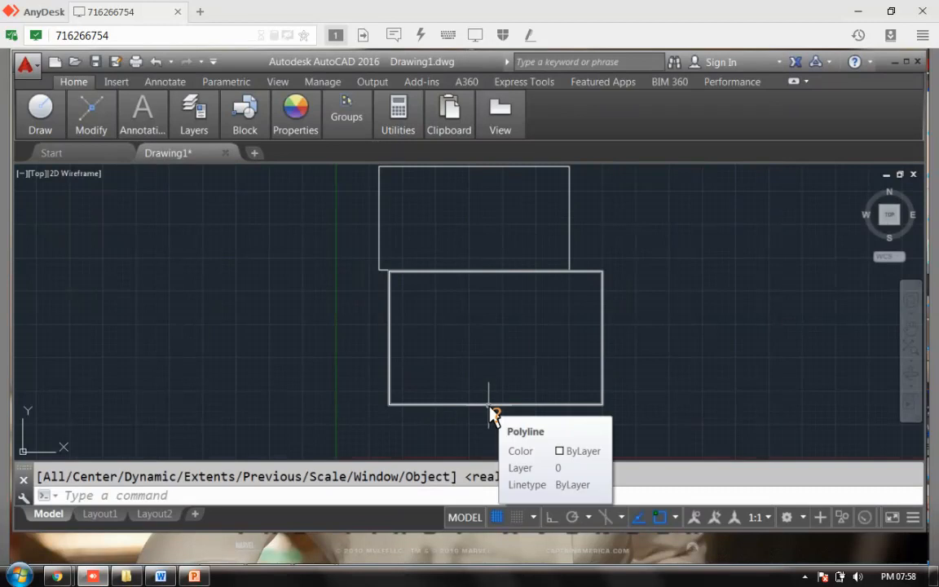
pyautogui.write('a')
# - Switch to the PowerPoint slide to read the Object Snaps row of the command table, and return to the AutoCAD drawing
pyautogui.click(194, 577)
pyautogui.click(425, 465)
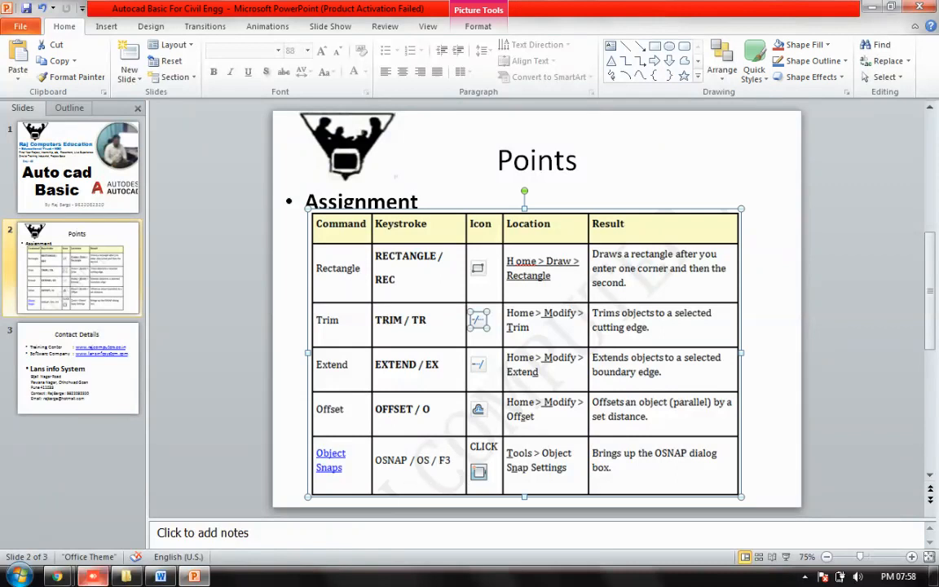
pyautogui.click(92, 577)
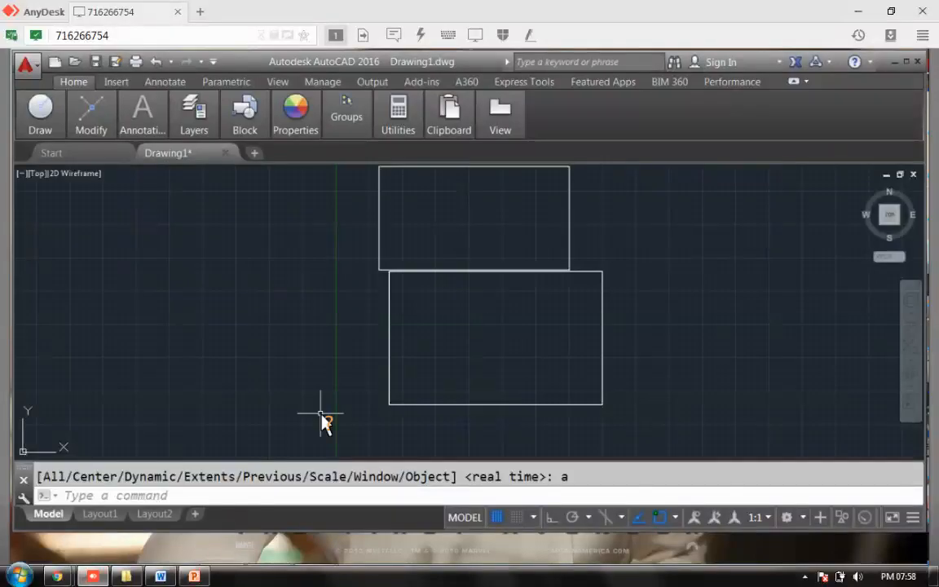
# - Turn object snap off and examine the list of snap modes, including Midpoint
pyautogui.press('F3')
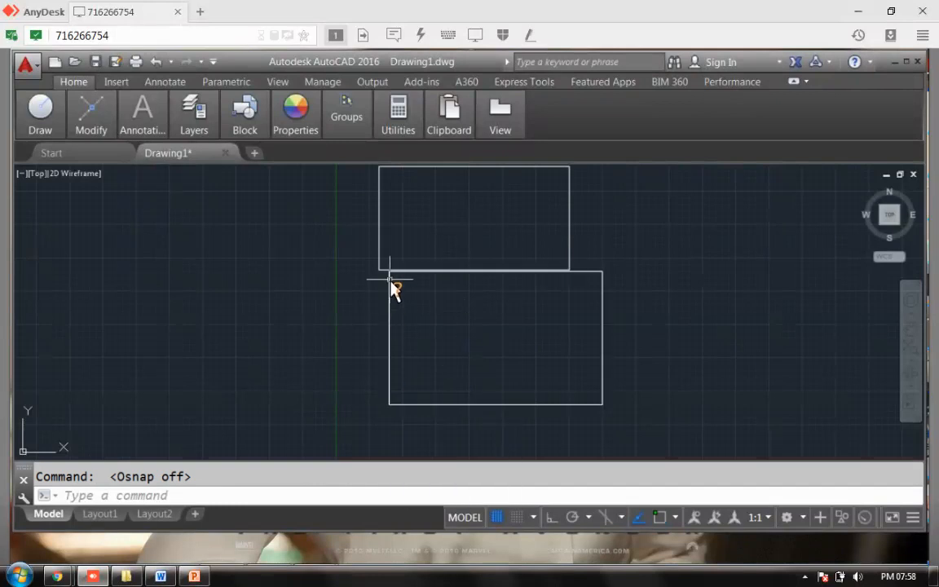
pyautogui.click(677, 517)
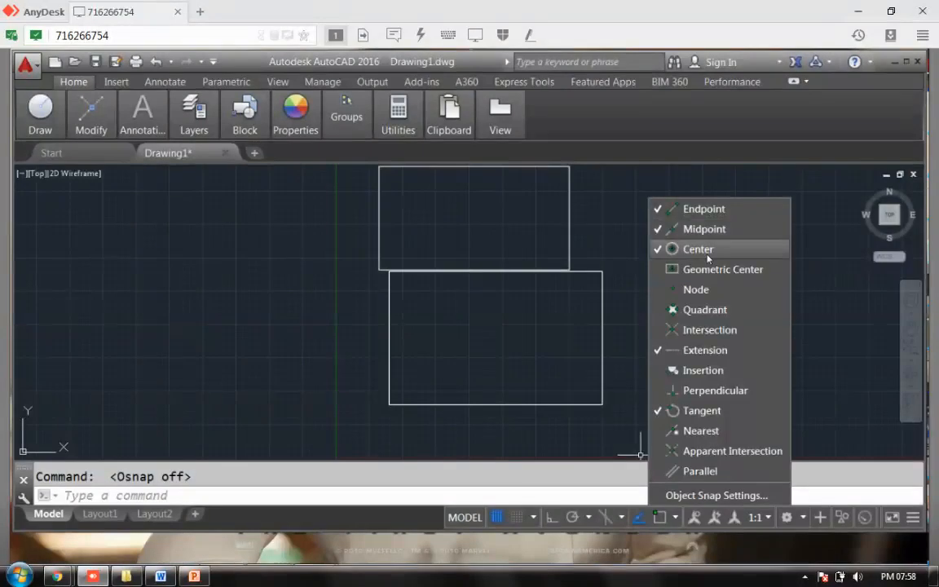
pyautogui.click(709, 230)
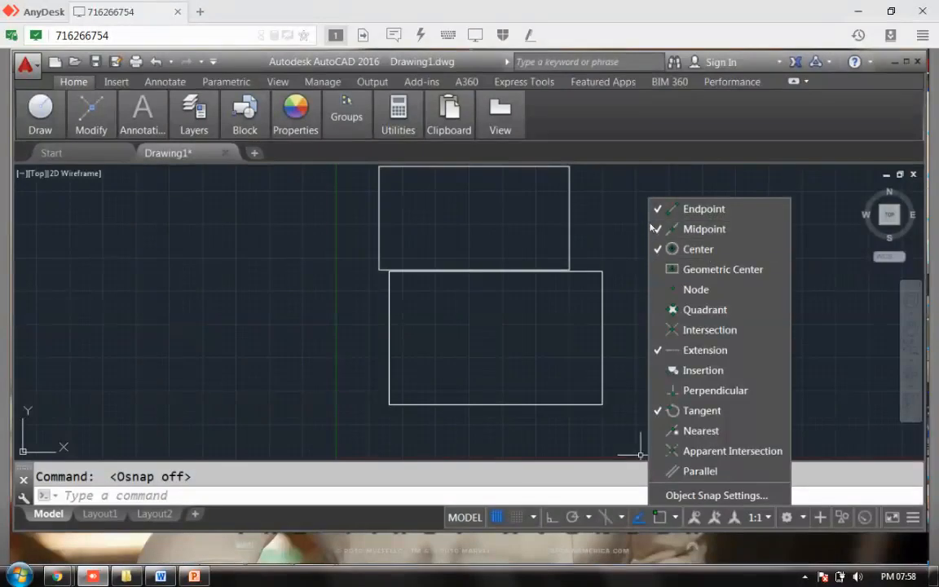
pyautogui.click(692, 231)
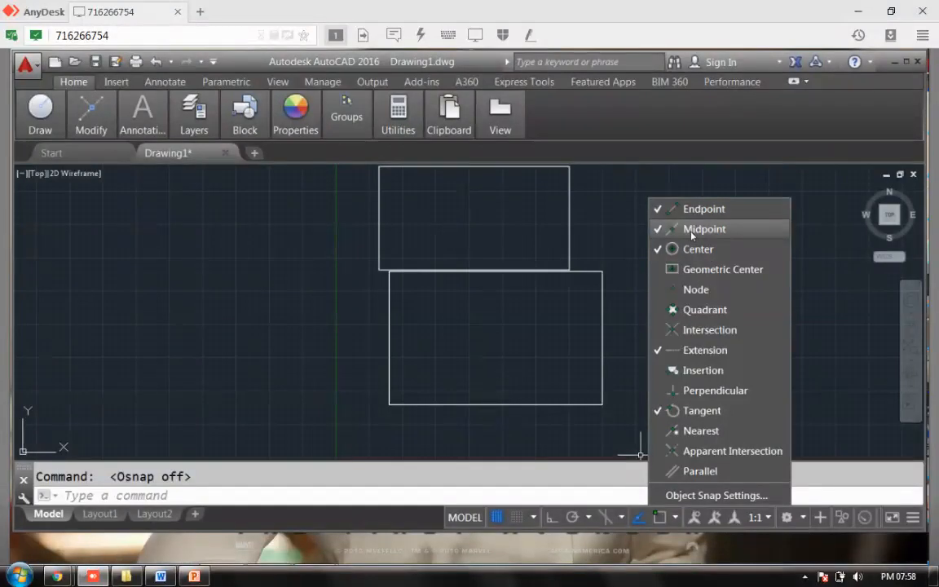
pyautogui.click(692, 232)
pyautogui.write('z')
pyautogui.press('Return')
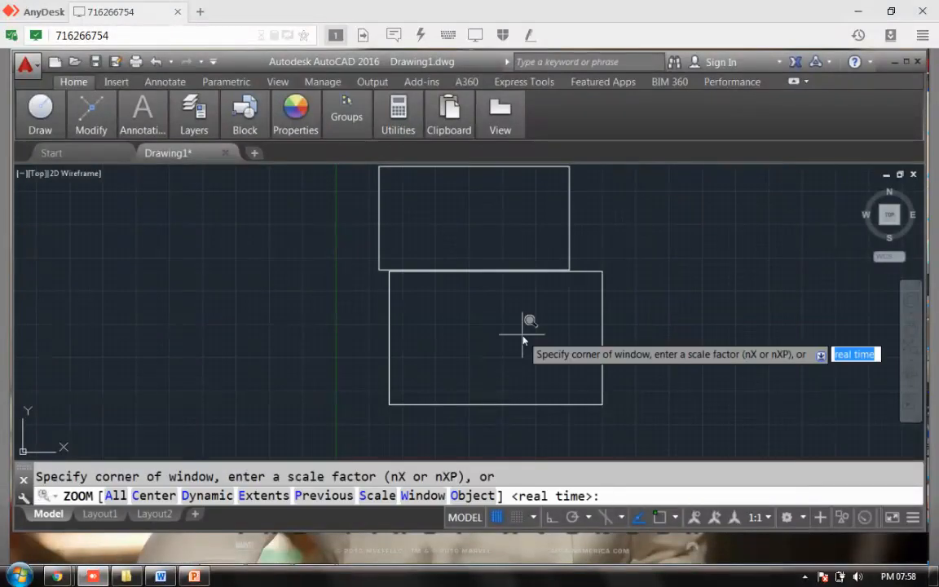
pyautogui.press('Escape')
# - Draw a vertical line joining the midpoints of the lower rectangle's bottom and top edges, with object snap turned on
pyautogui.click(45, 126)
pyautogui.click(32, 160)
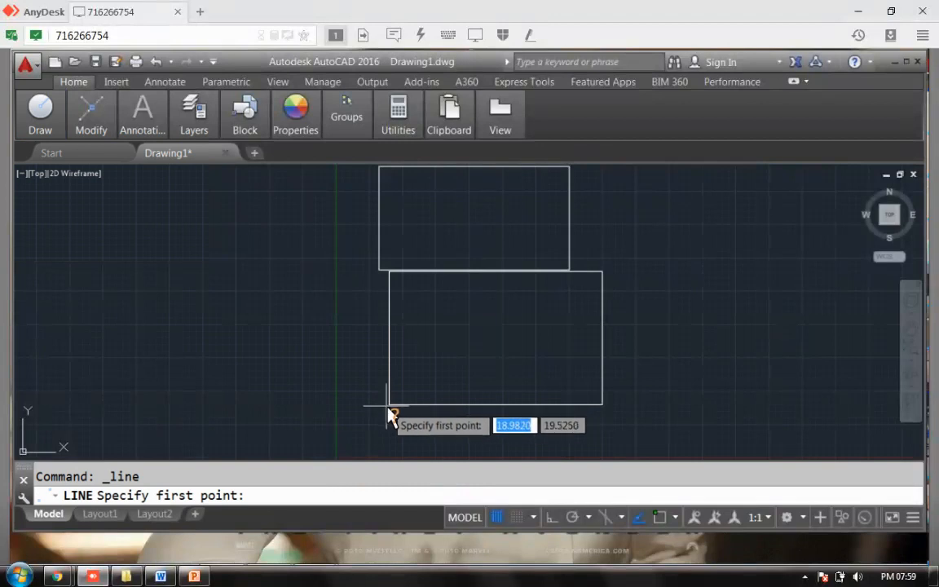
pyautogui.press('F3')
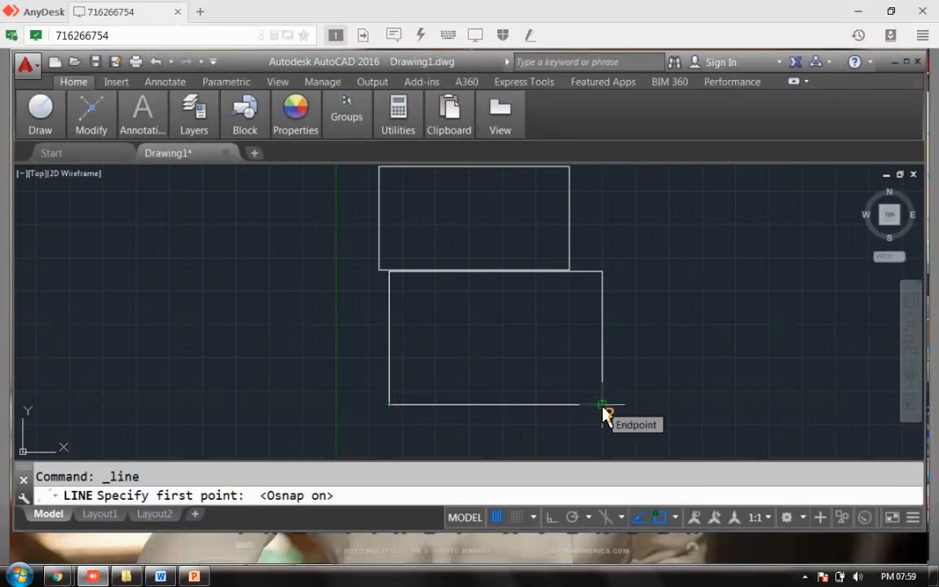
pyautogui.click(497, 410)
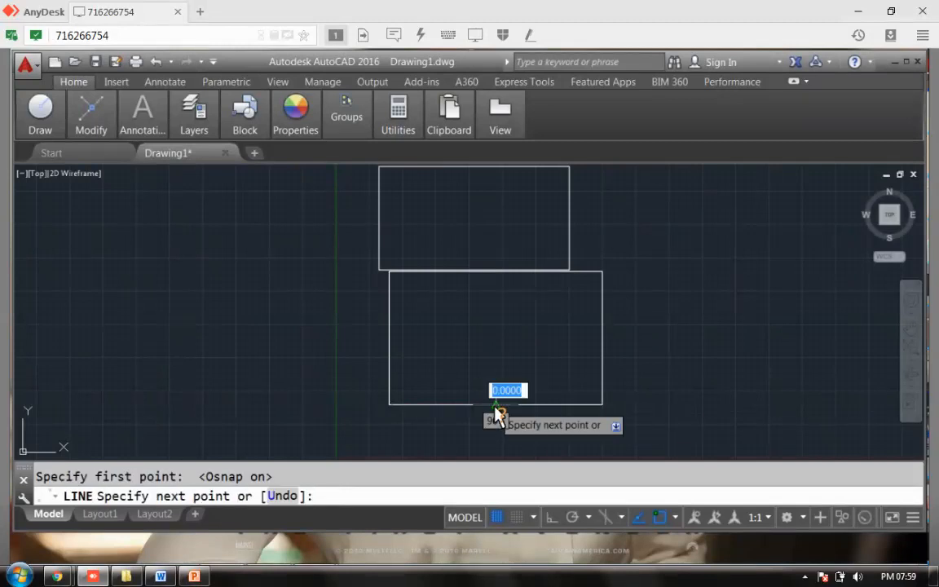
pyautogui.click(497, 277)
pyautogui.press('Return')
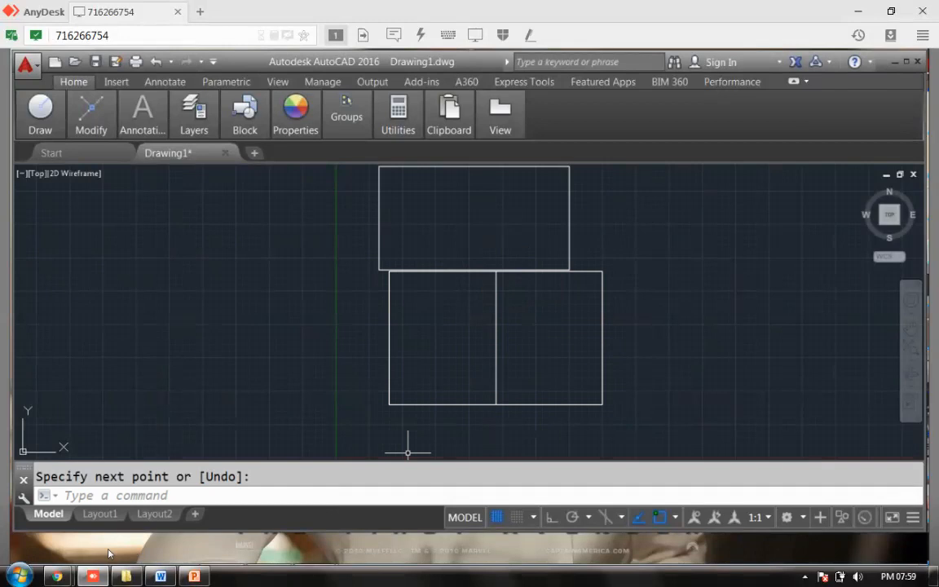
# - Draw a horizontal line joining the midpoints of the lower rectangle's left and right edges
pyautogui.click(92, 492)
pyautogui.rightClick(193, 259)
pyautogui.click(263, 267)
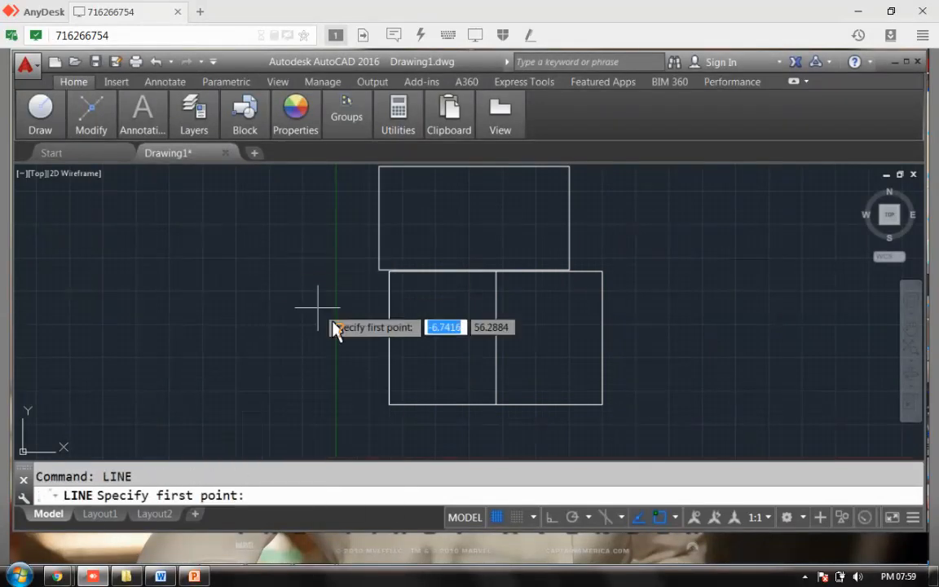
pyautogui.click(389, 338)
pyautogui.click(608, 347)
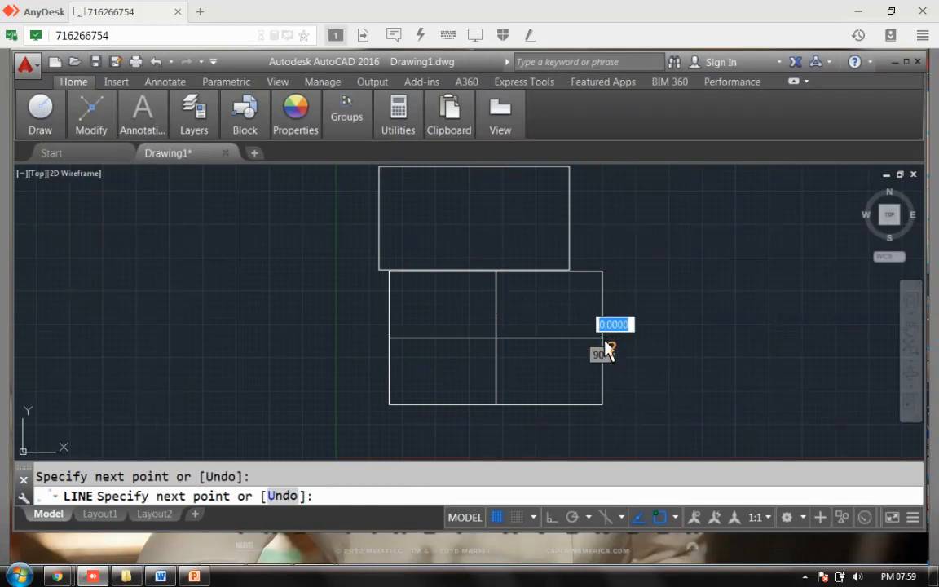
pyautogui.press('Return')
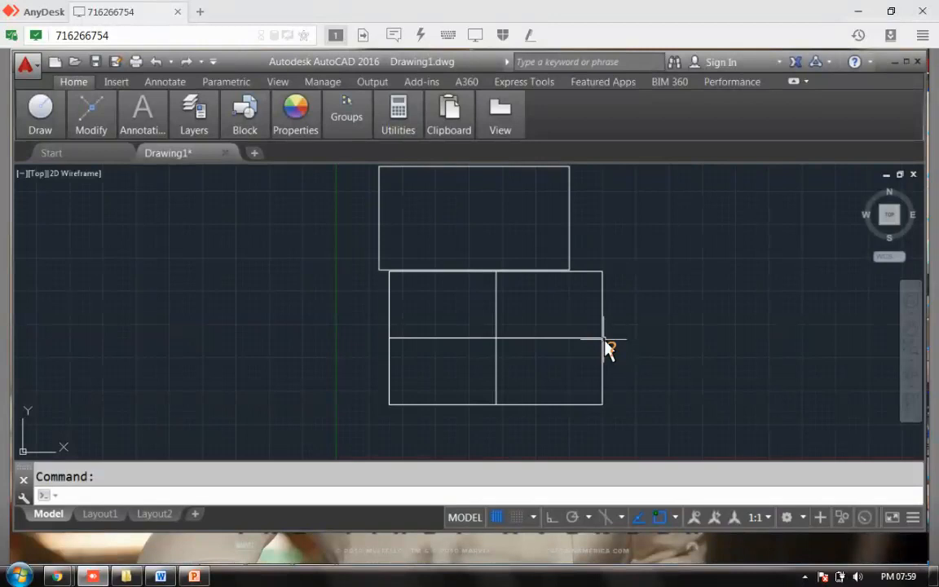
# - Consult the command table on the PowerPoint slide again, and switch back to the AutoCAD drawing
pyautogui.click(194, 577)
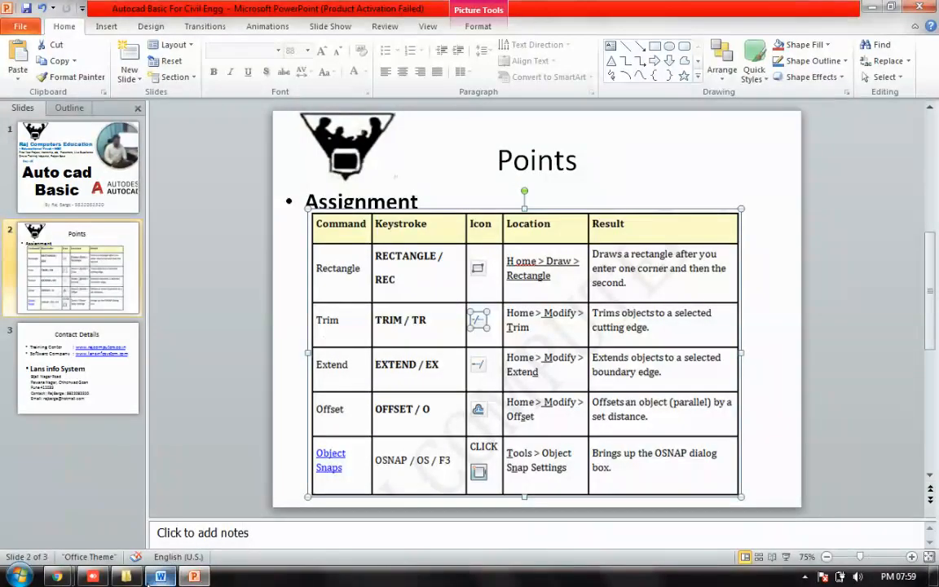
pyautogui.moveTo(149, 581)
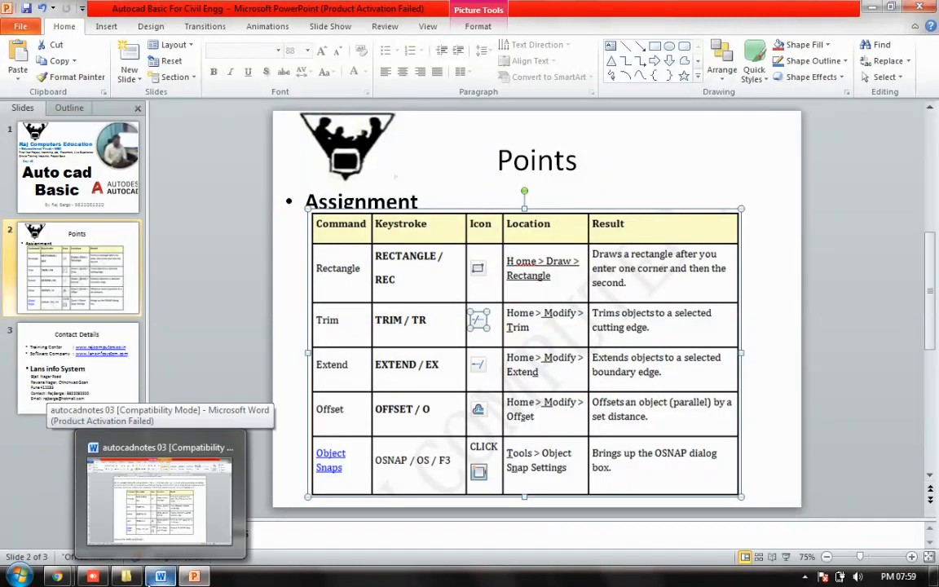
pyautogui.click(92, 576)
# - Draw a circle of radius 25 centred where the two midlines cross in the lower rectangle
pyautogui.moveTo(43, 130)
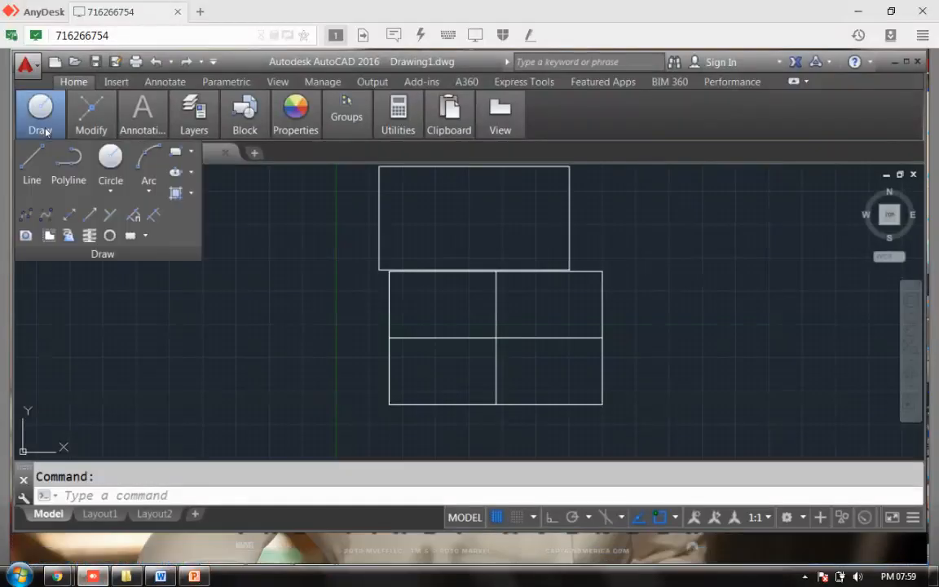
pyautogui.click(110, 161)
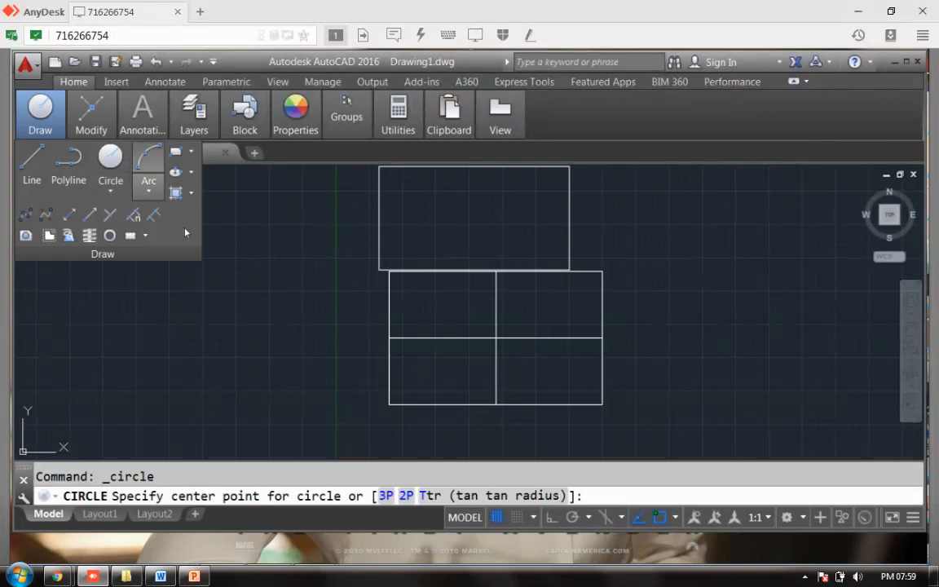
pyautogui.click(496, 338)
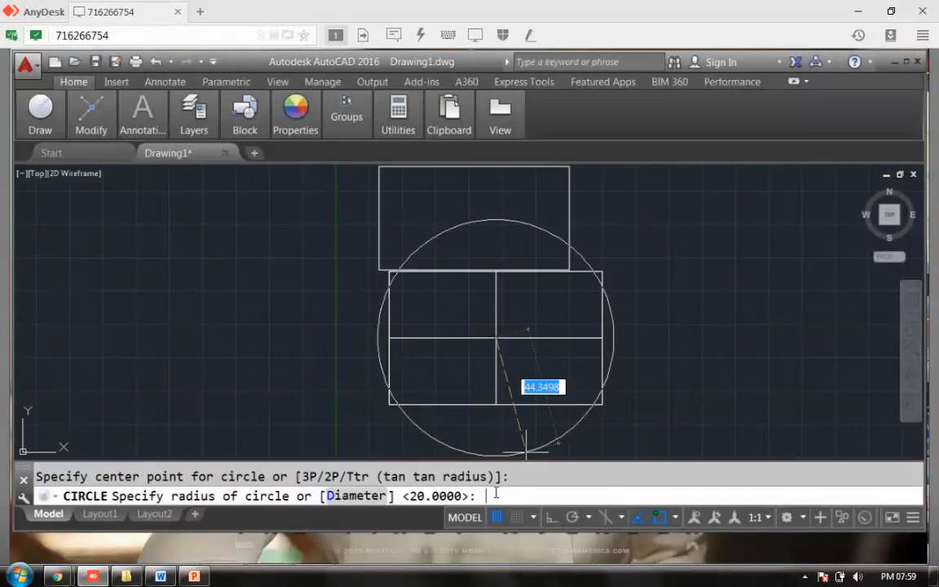
pyautogui.write('25')
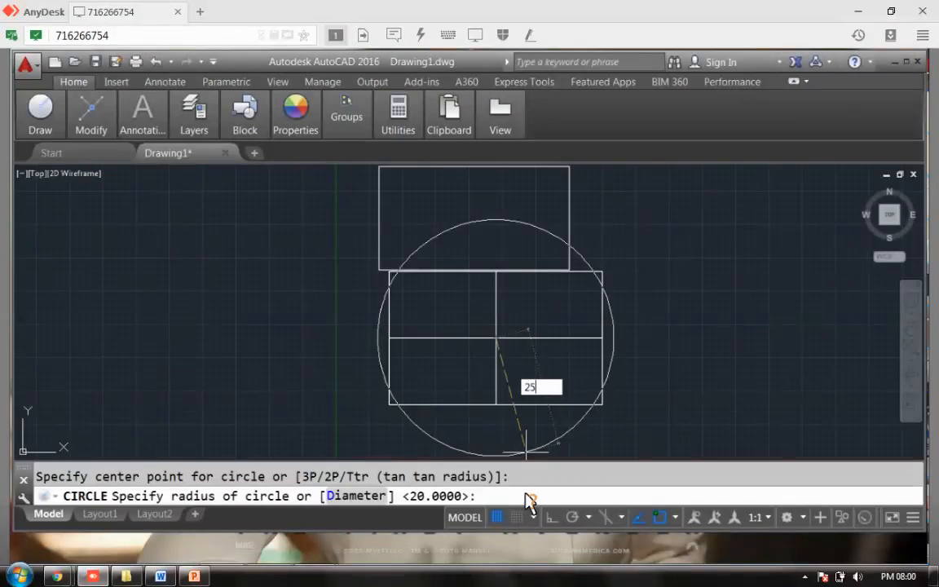
pyautogui.press('Return')
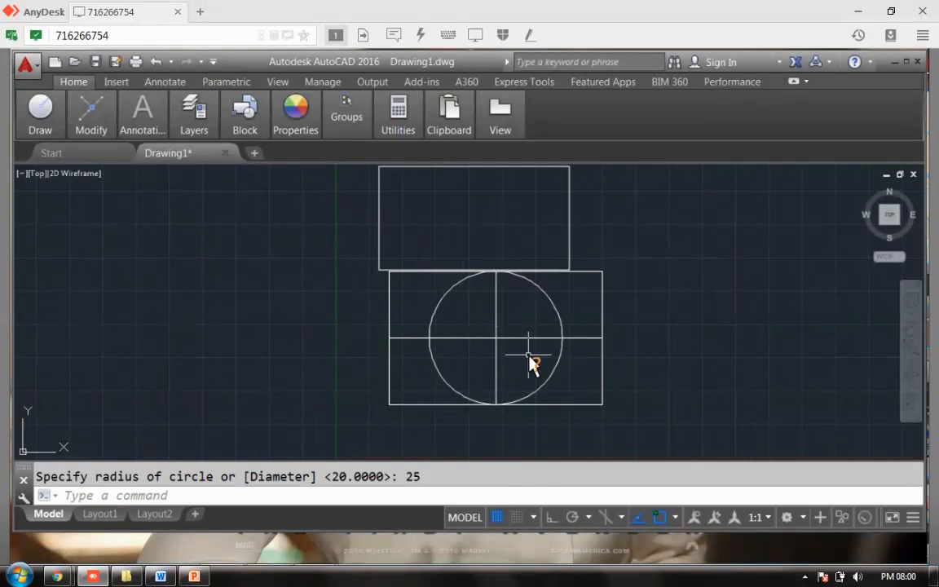
# - Trim the part of the horizontal midline inside the circle, using the circle as the cutting edge
pyautogui.click(111, 494)
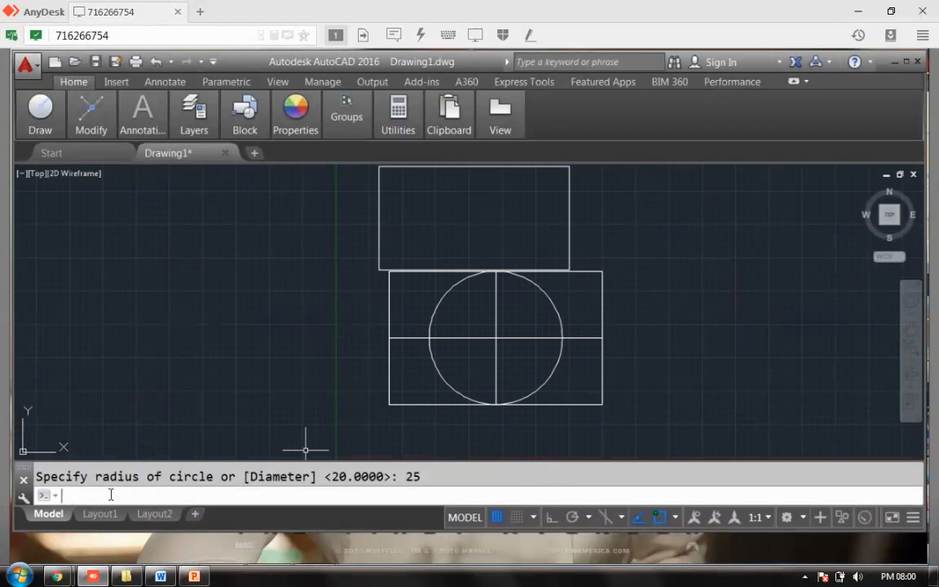
pyautogui.write('trim')
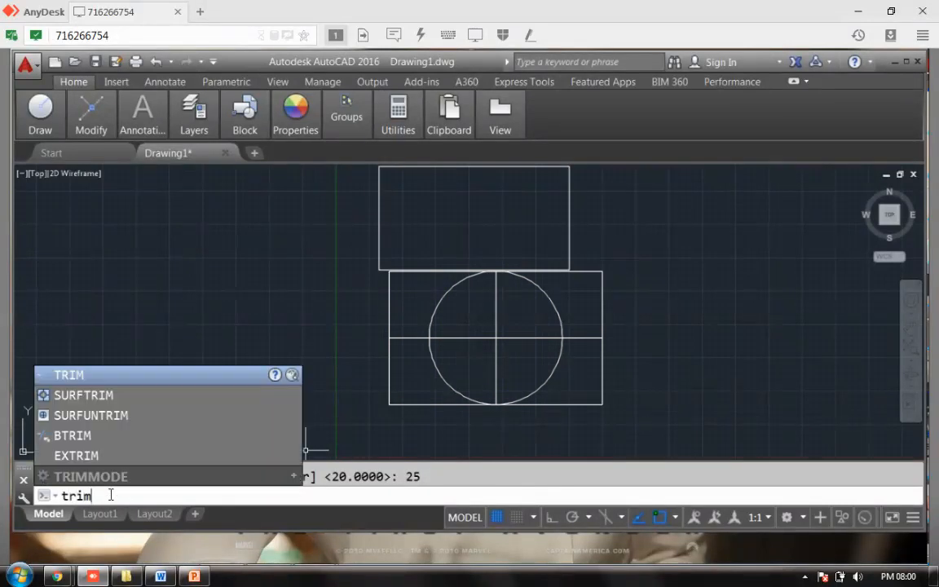
pyautogui.press('Return')
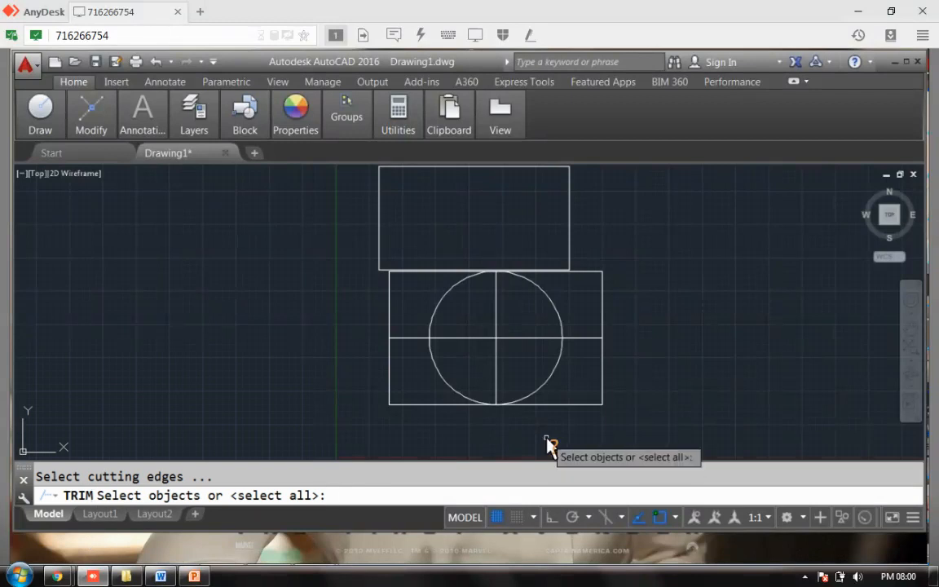
pyautogui.click(546, 391)
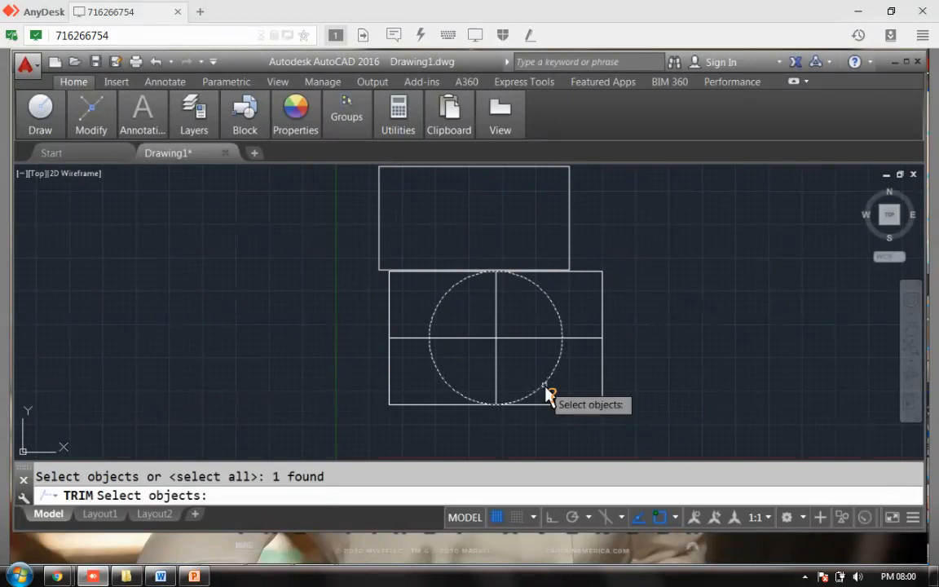
pyautogui.press('Return')
pyautogui.click(527, 338)
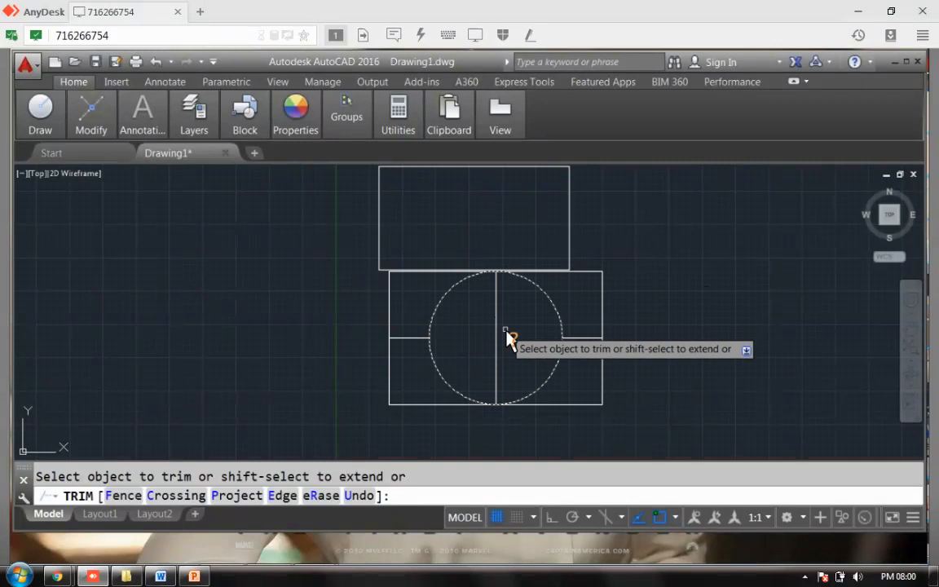
pyautogui.press('Return')
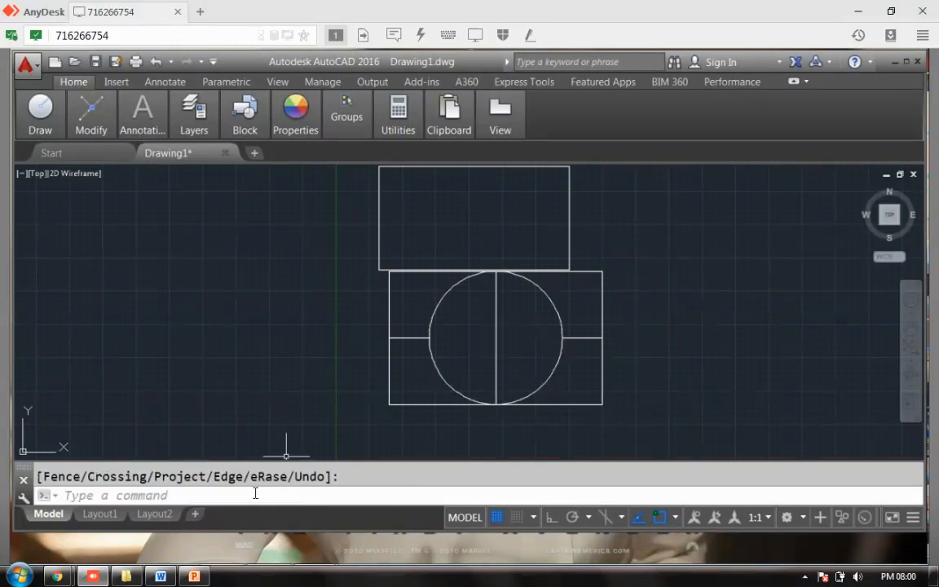
# - Trim the right half of the lower rectangle's outline, using the circle as the cutting edge
pyautogui.click(128, 499)
pyautogui.write('trim')
pyautogui.press('Return')
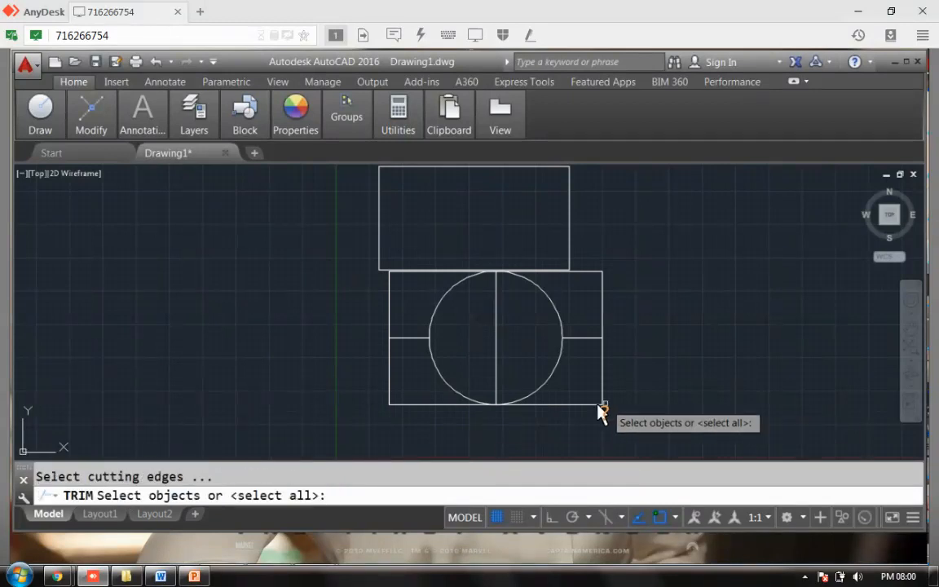
pyautogui.click(548, 394)
pyautogui.press('Return')
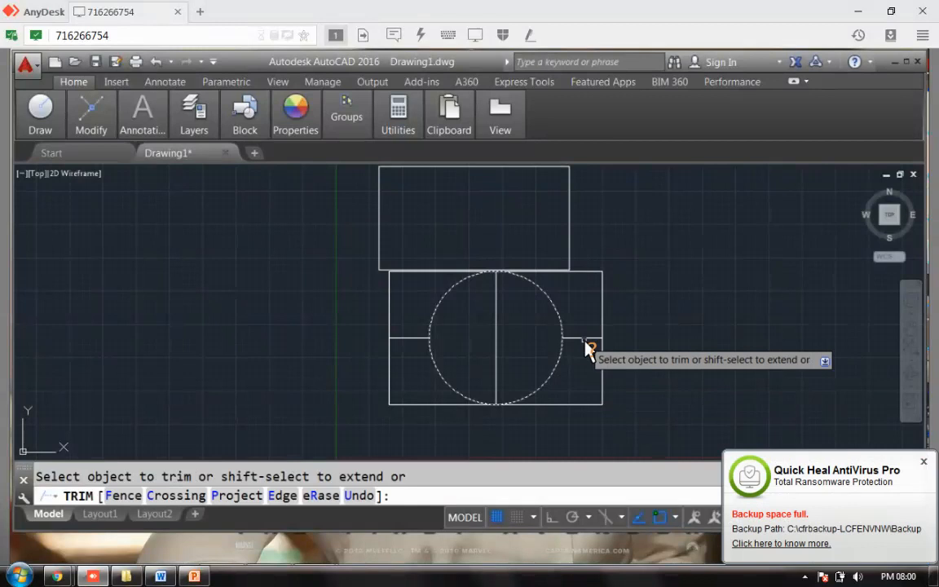
pyautogui.click(599, 386)
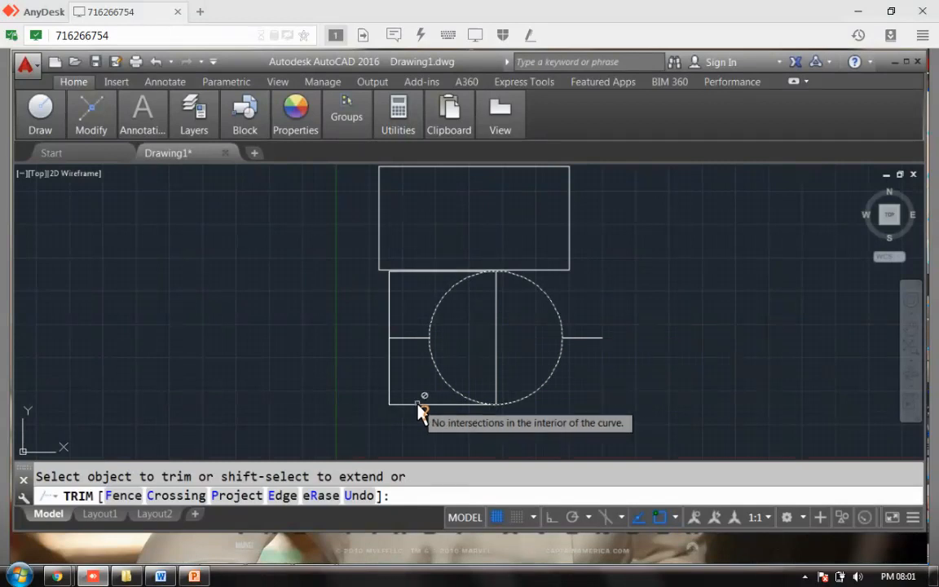
pyautogui.press('Return')
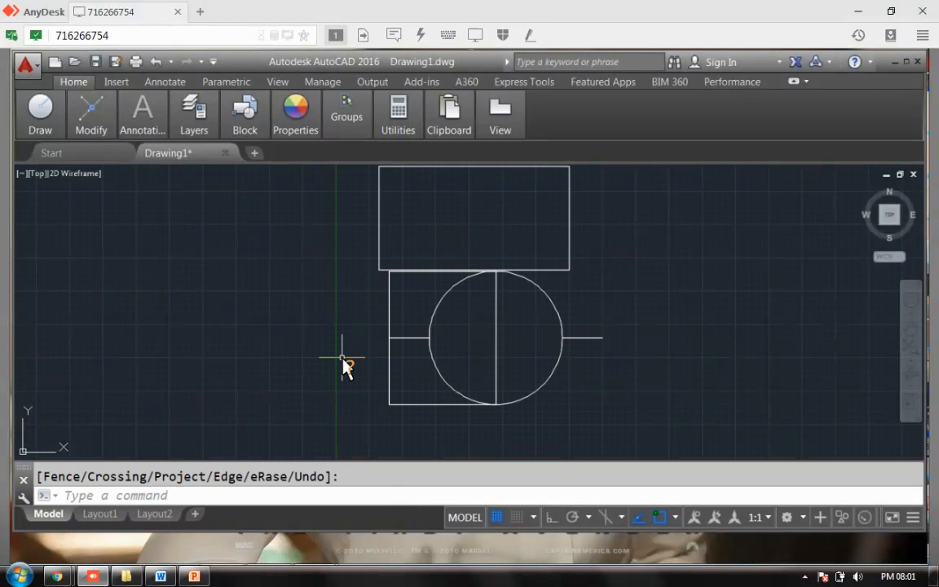
# - Consult the PowerPoint command table, and in AutoCAD draw a short vertical line down from the upper rectangle's lower-right corner, ending above the right horizontal stub
pyautogui.click(194, 576)
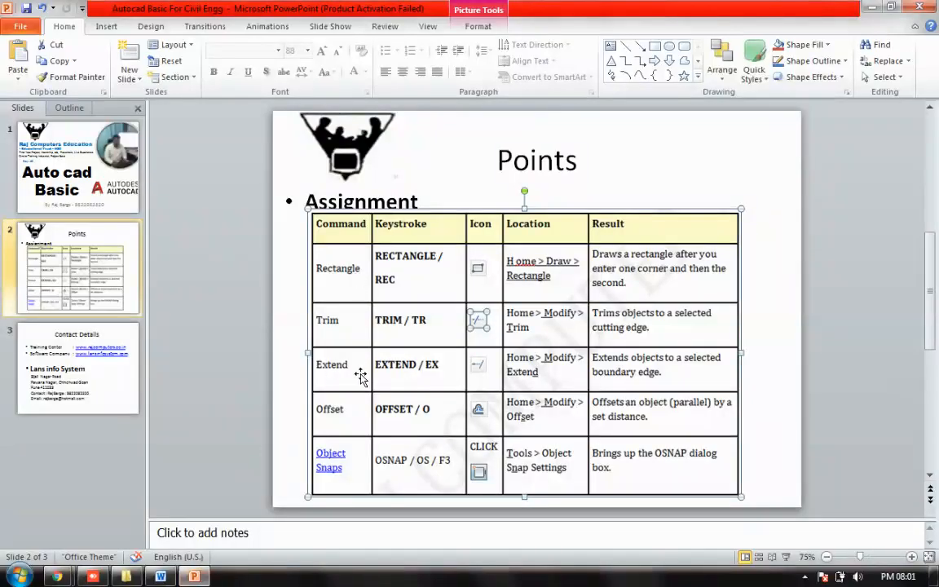
pyautogui.click(93, 577)
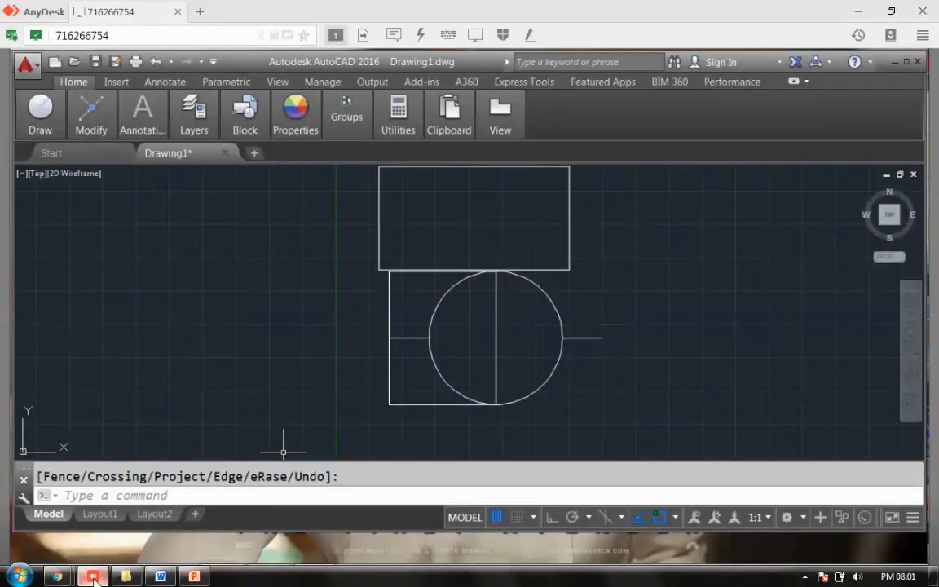
pyautogui.moveTo(34, 121)
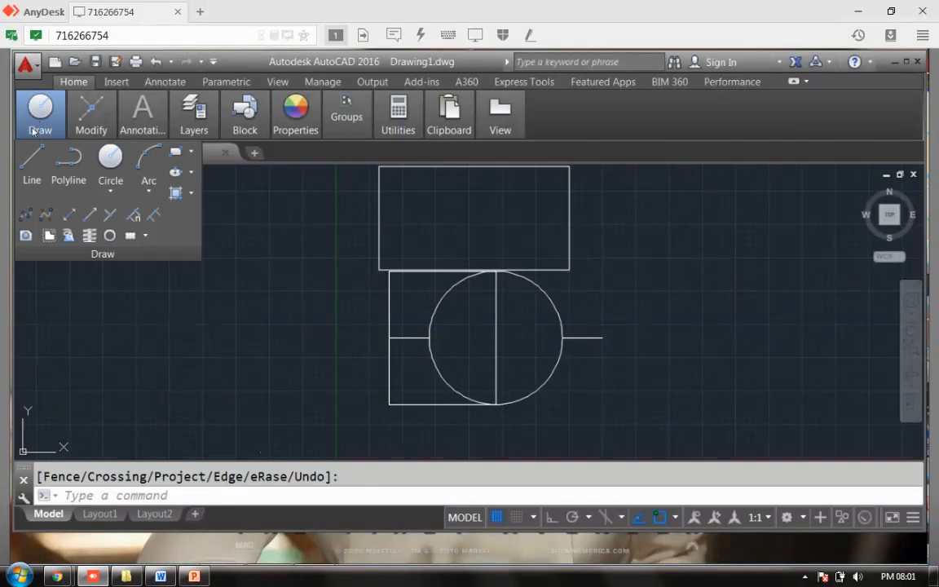
pyautogui.click(32, 159)
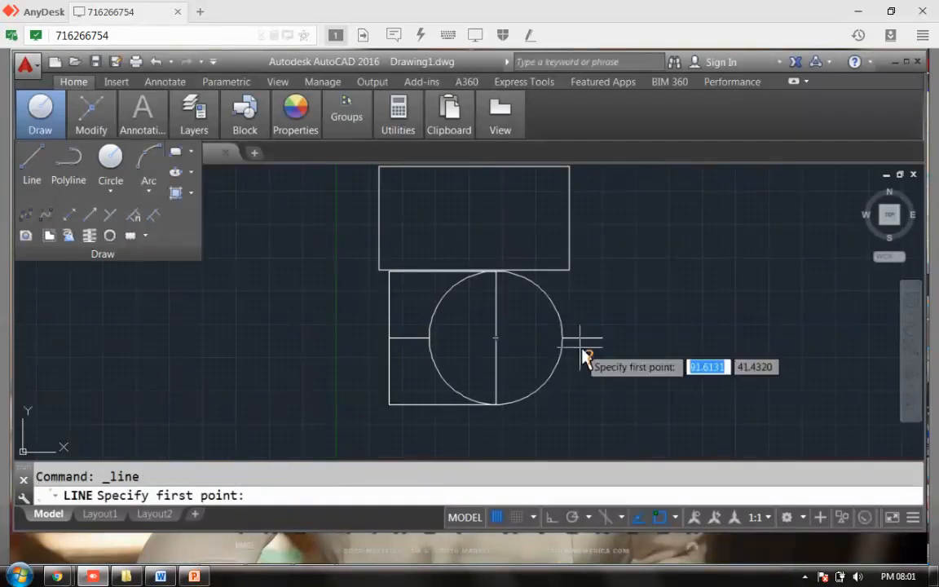
pyautogui.click(575, 281)
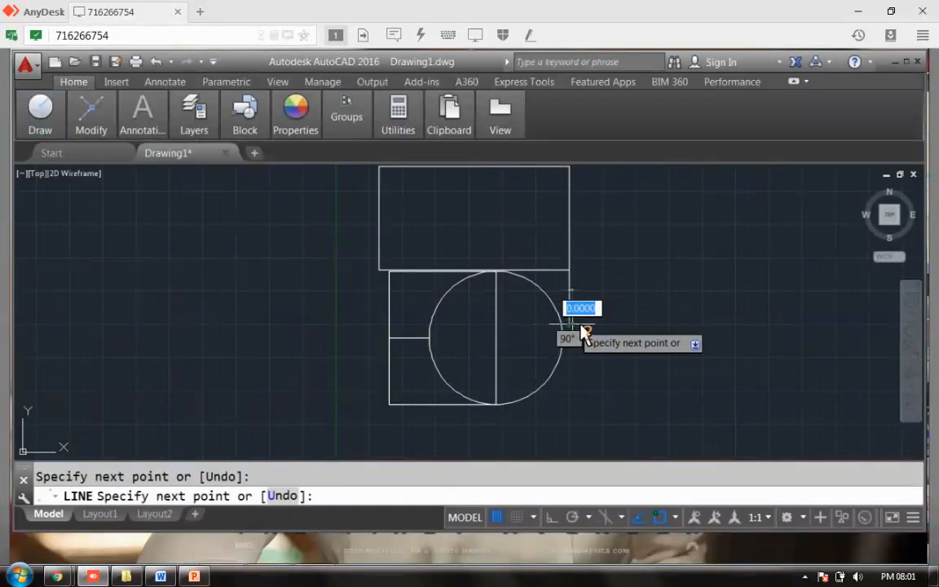
pyautogui.click(570, 325)
pyautogui.press('Return')
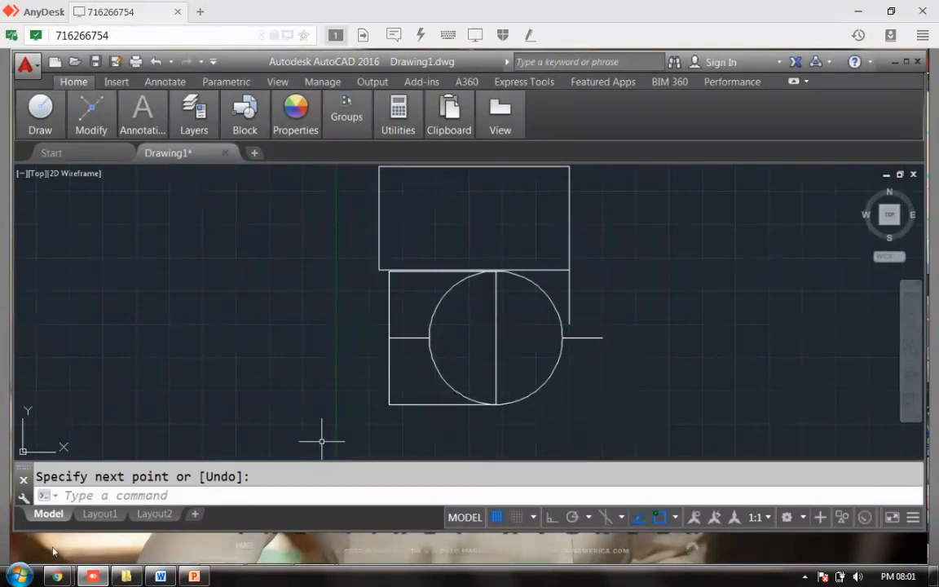
# - Extend the short vertical line down to the horizontal stub right of the circle, using the stub as the boundary edge
pyautogui.click(95, 496)
pyautogui.write('exten')
pyautogui.press('Return')
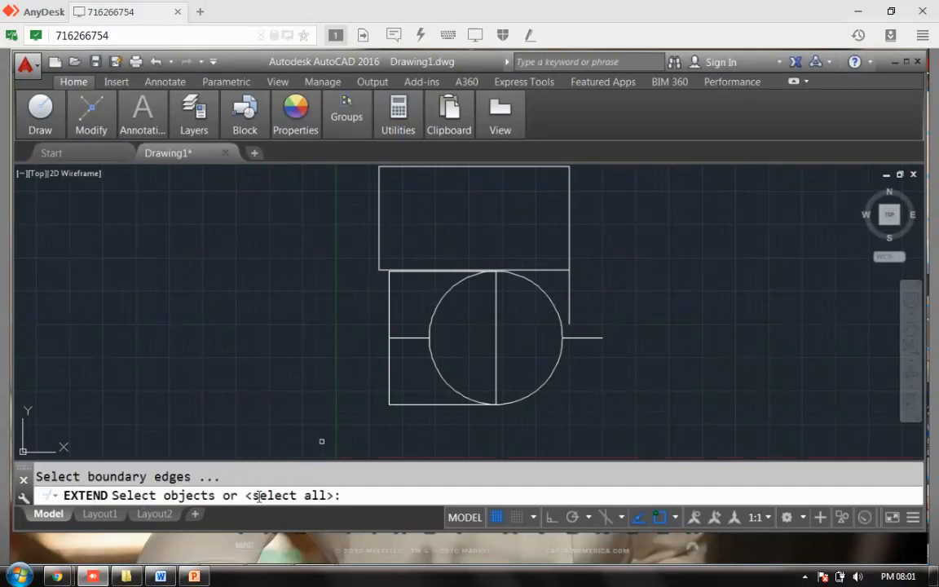
pyautogui.click(591, 341)
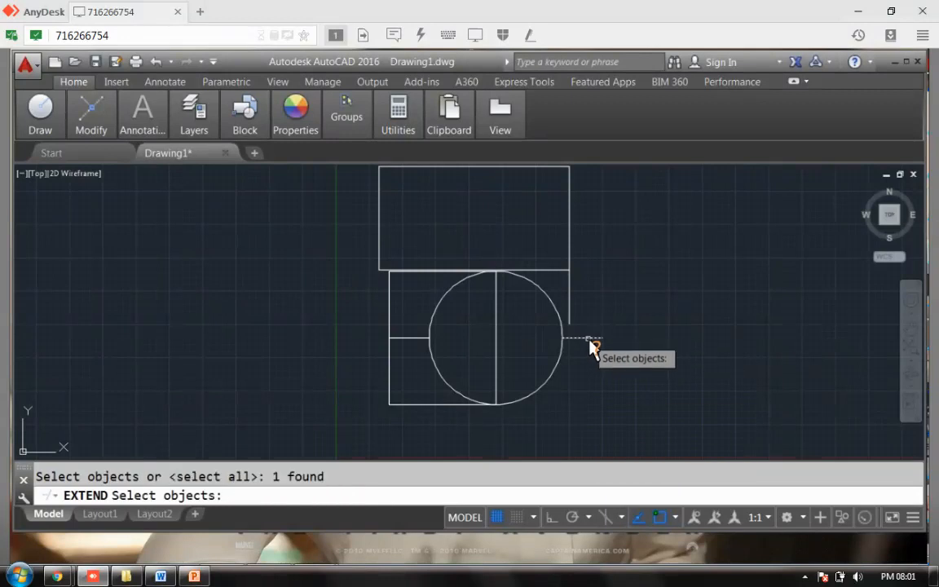
pyautogui.press('Return')
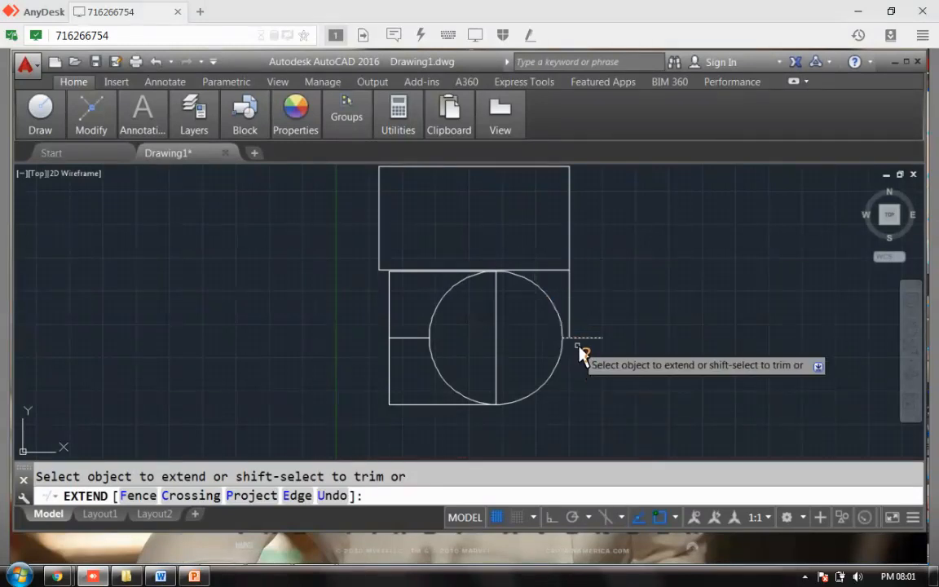
pyautogui.press('Escape')
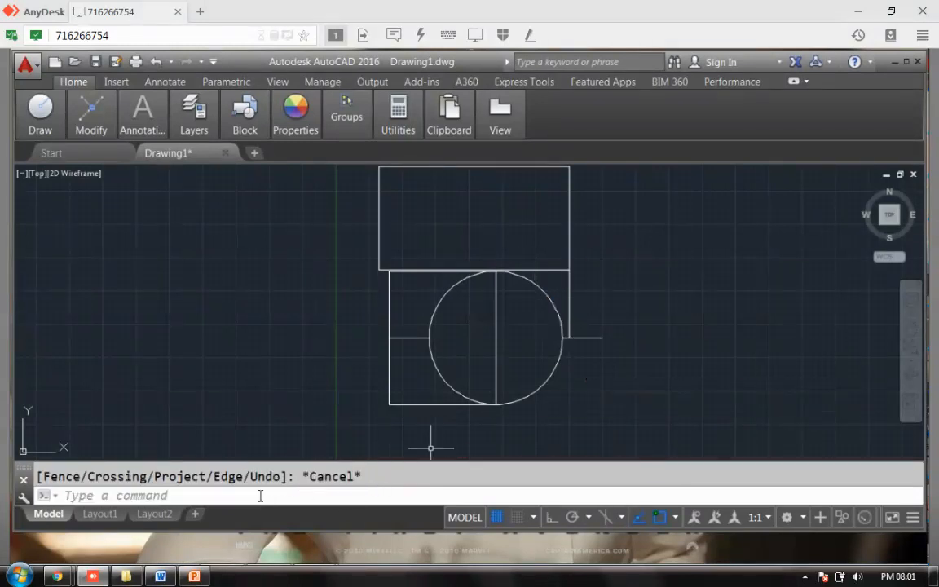
pyautogui.write('trim')
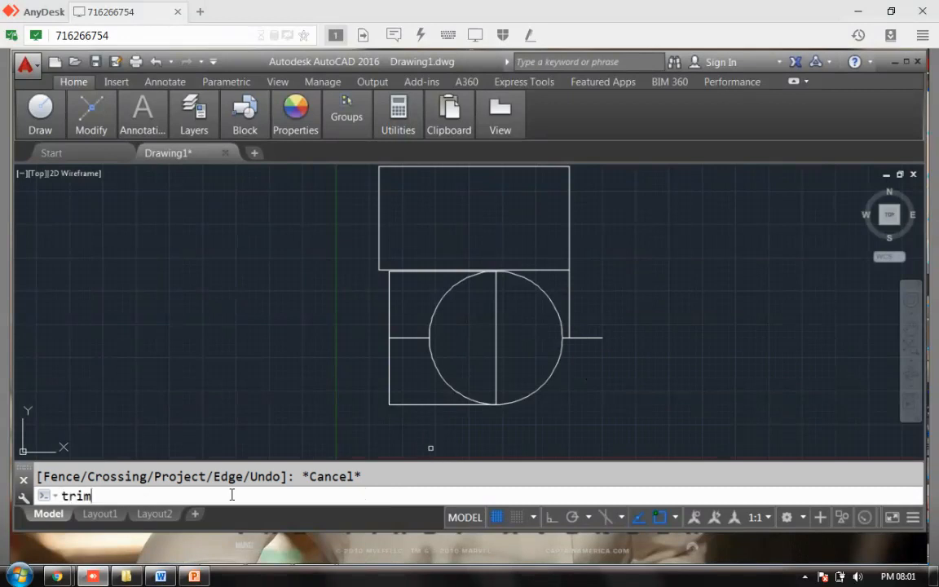
pyautogui.press('Return')
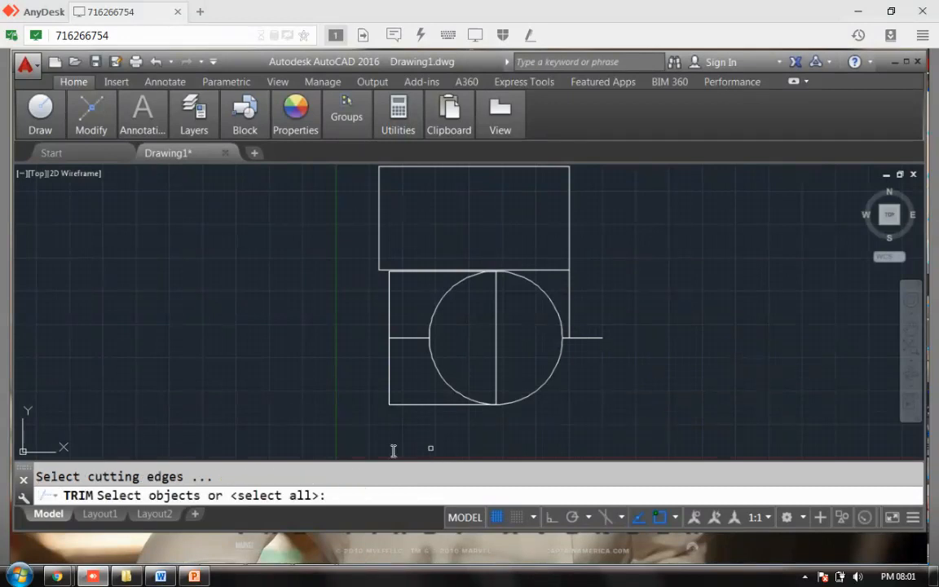
pyautogui.click(569, 306)
pyautogui.click(556, 272)
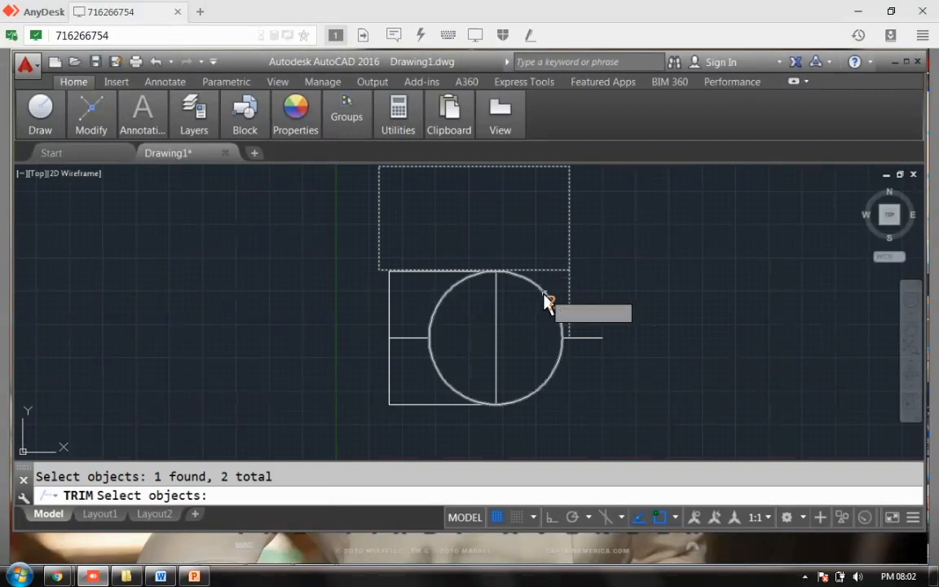
pyautogui.click(551, 301)
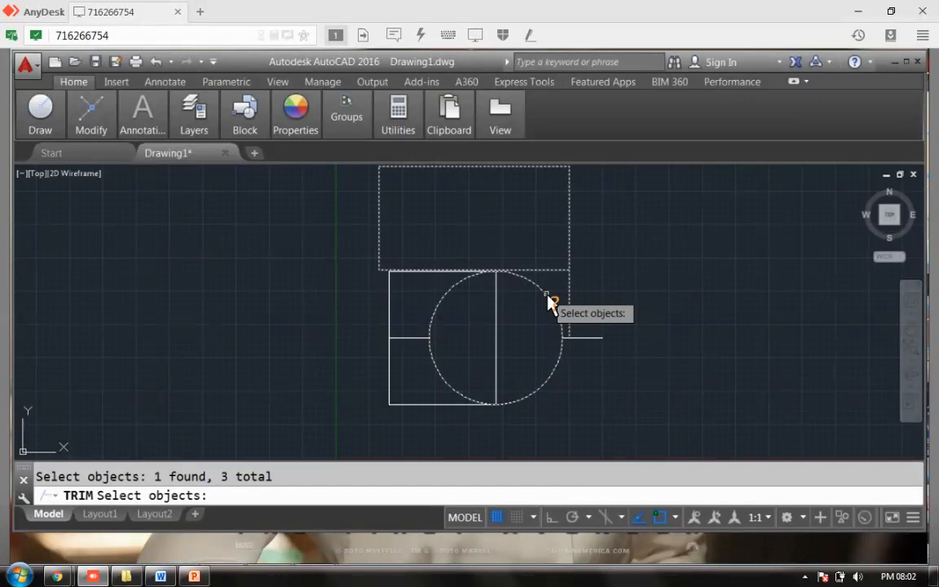
pyautogui.press('Escape')
# - Trim away the upper rectangle's bottom edge, using the short vertical line and the rectangle as cutting edges
pyautogui.write('trim')
pyautogui.press('Return')
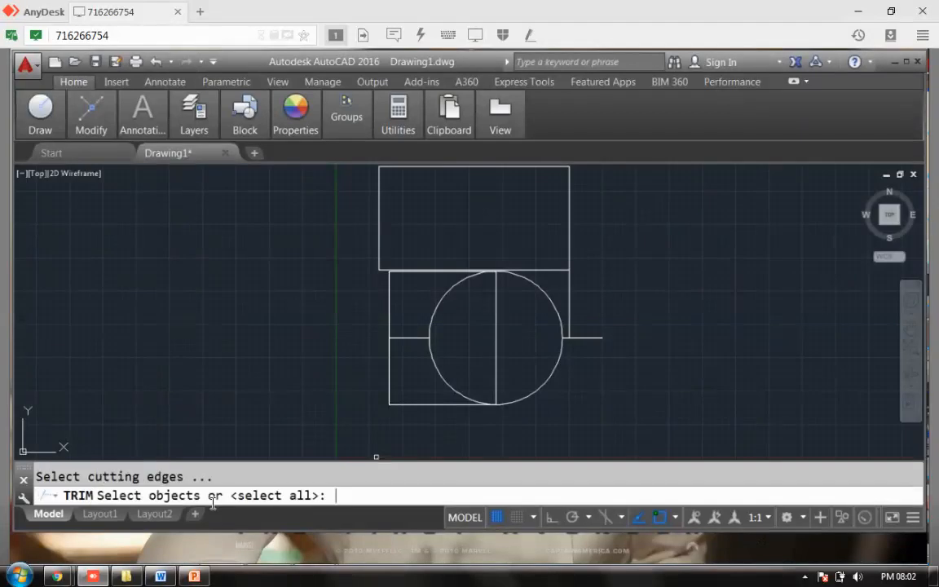
pyautogui.click(569, 302)
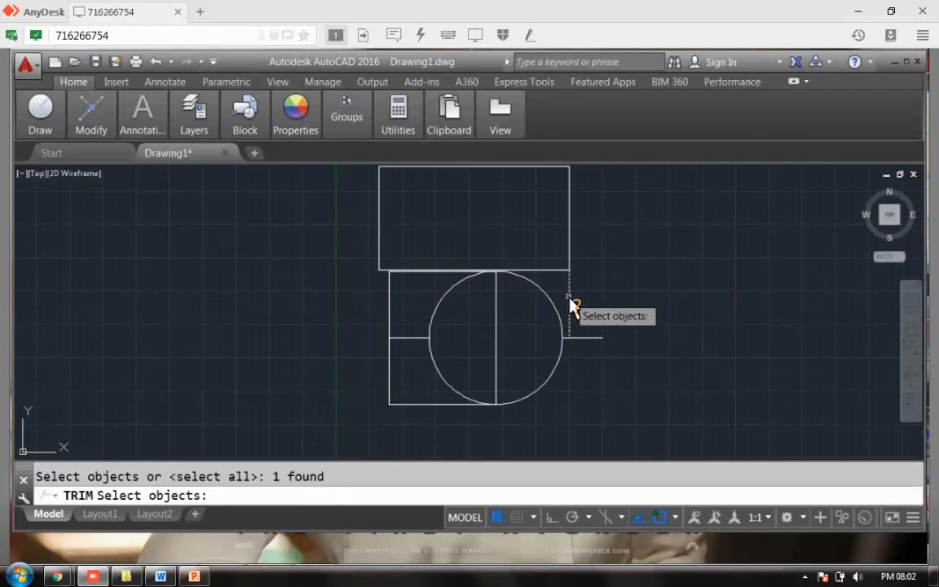
pyautogui.click(550, 271)
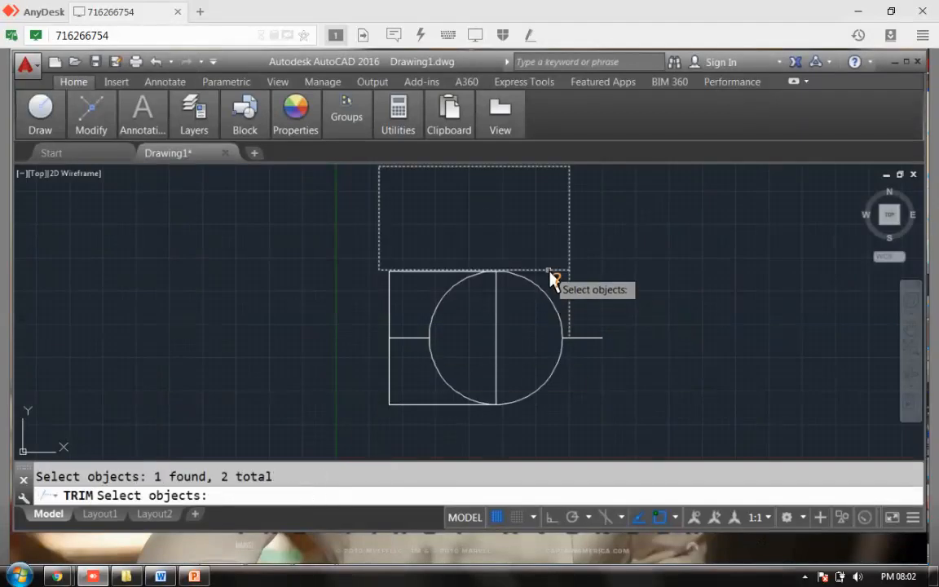
pyautogui.press('Return')
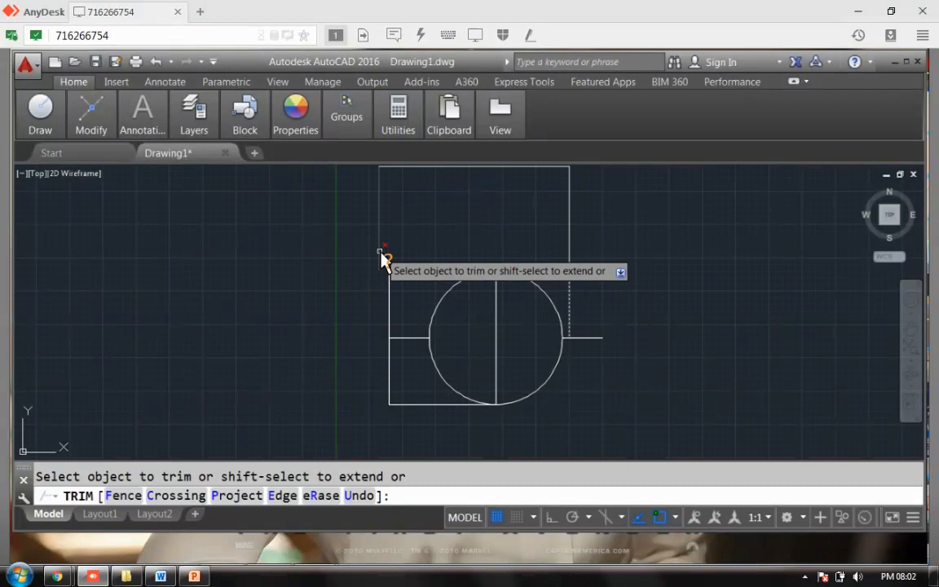
pyautogui.press('Return')
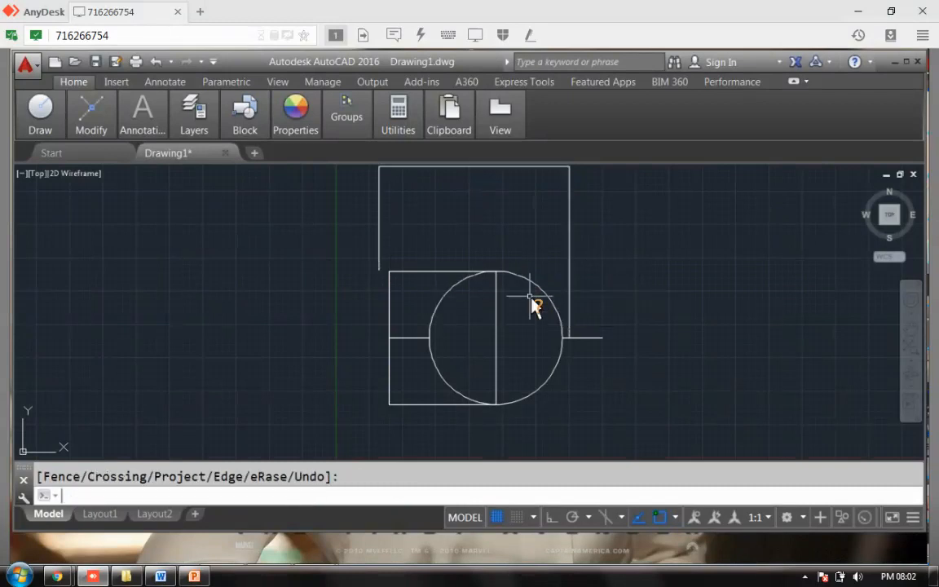
# - Check the command table in PowerPoint once more, and zoom the AutoCAD drawing with the All option
pyautogui.click(194, 577)
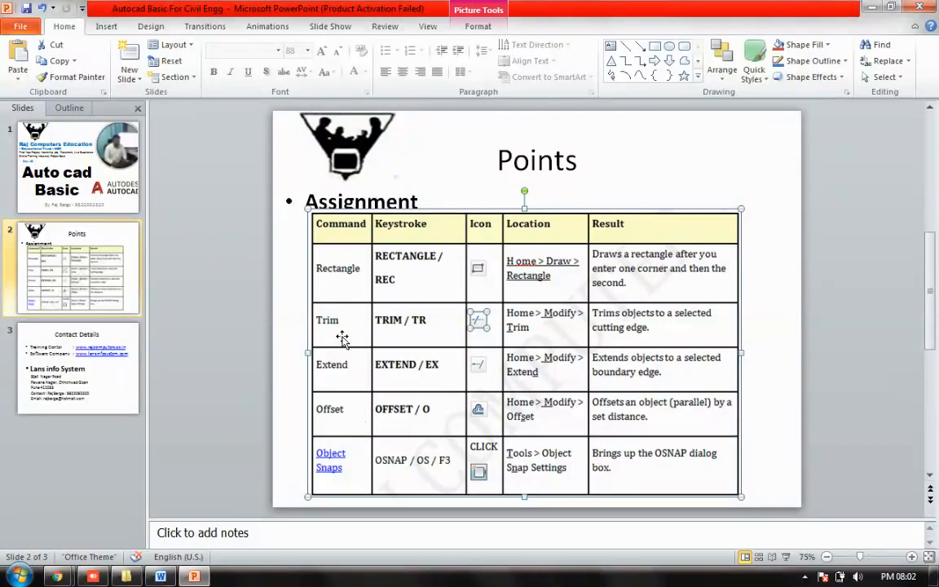
pyautogui.click(94, 576)
pyautogui.click(277, 498)
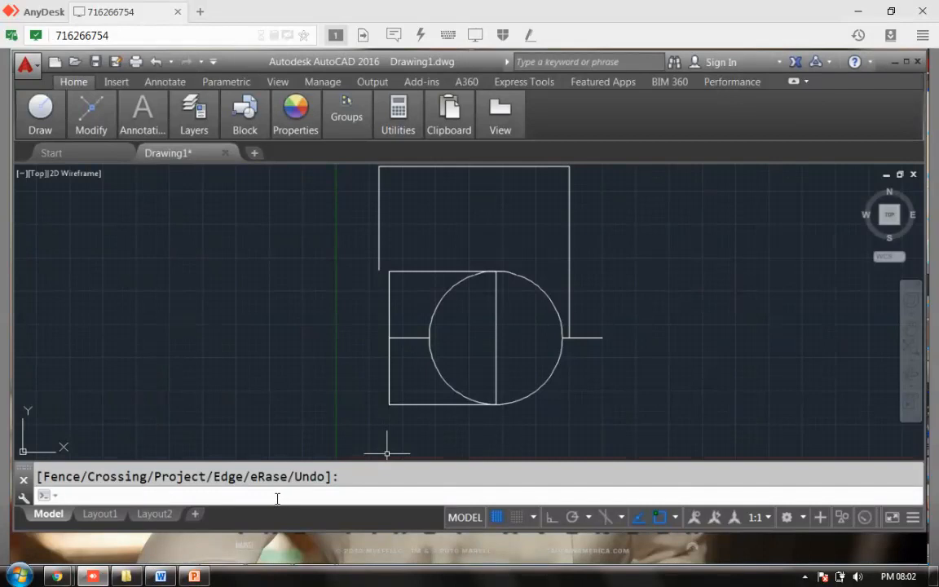
pyautogui.write('zoom')
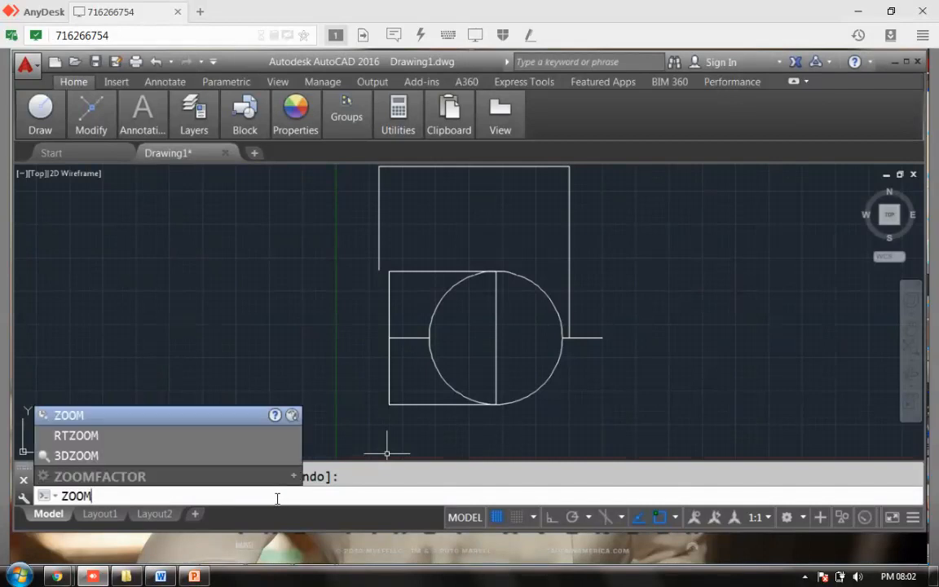
pyautogui.press('Return')
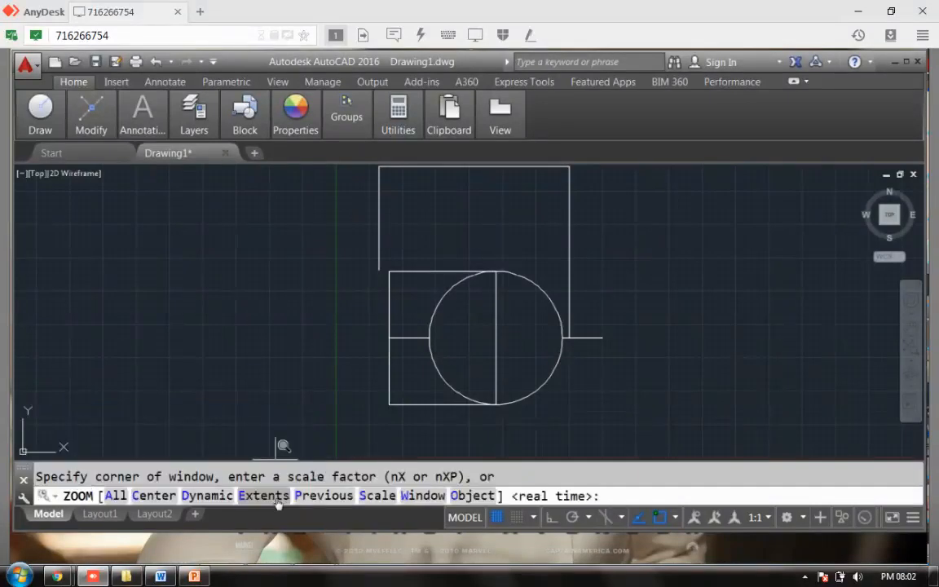
pyautogui.write('a')
pyautogui.press('Return')
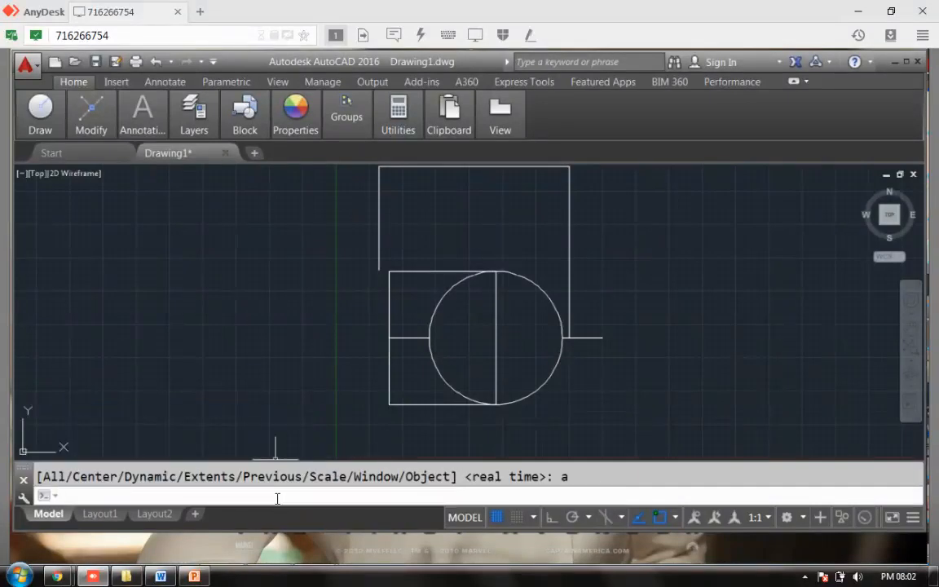
# - Try to erase the drawn objects with the Erase command, giving "a" as the object selection
pyautogui.write('errase')
pyautogui.press('BackSpace')
pyautogui.press('BackSpace')
pyautogui.press('BackSpace')
pyautogui.write('rase')
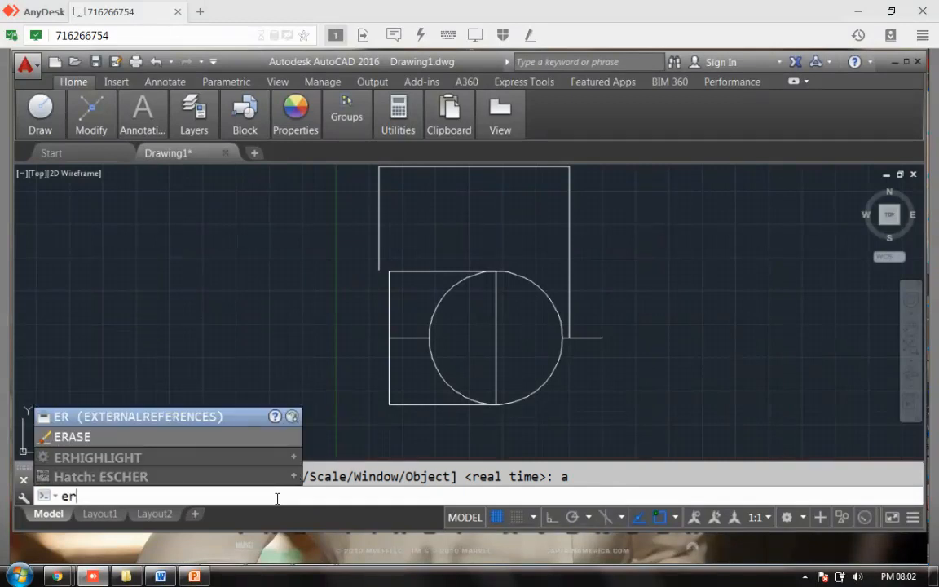
pyautogui.press('Return')
pyautogui.write('a')
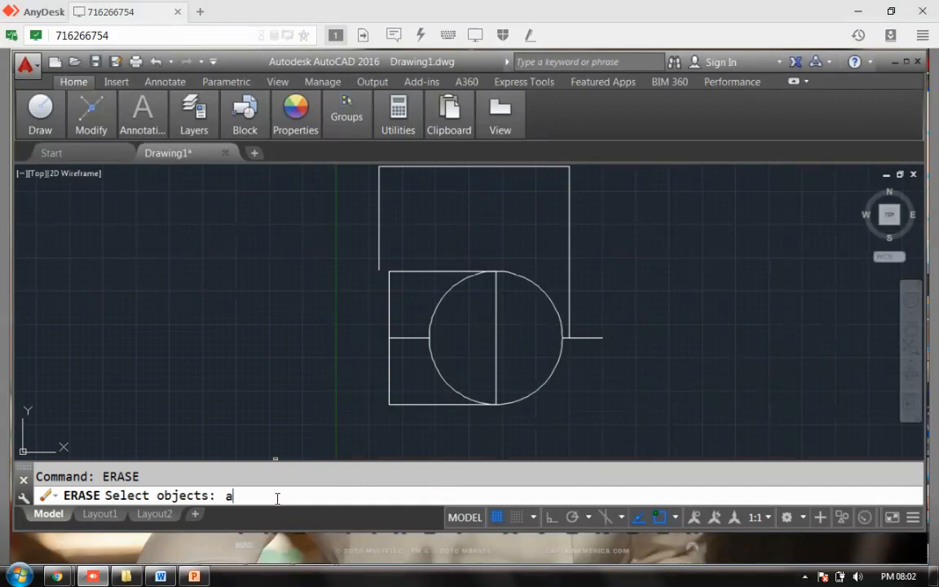
pyautogui.press('Return')
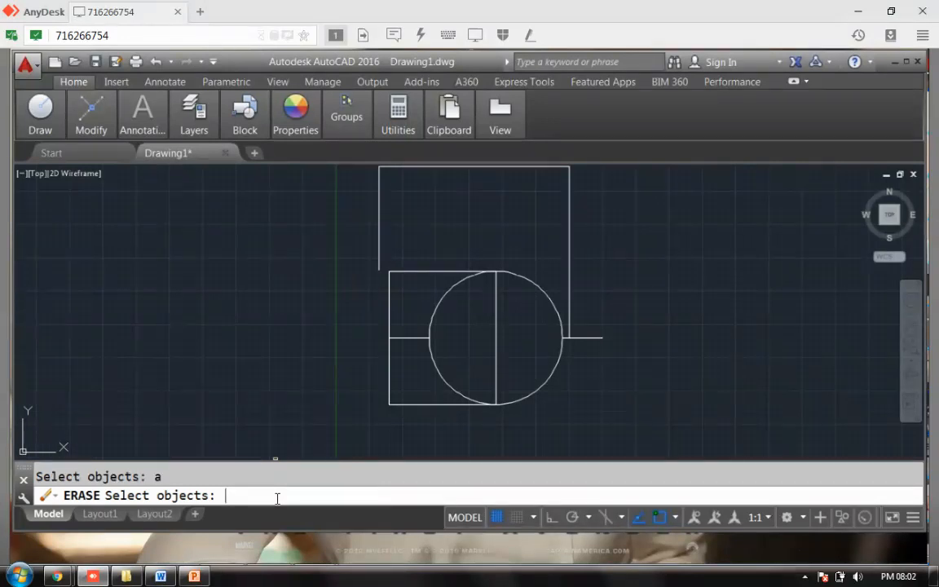
pyautogui.press('Return')
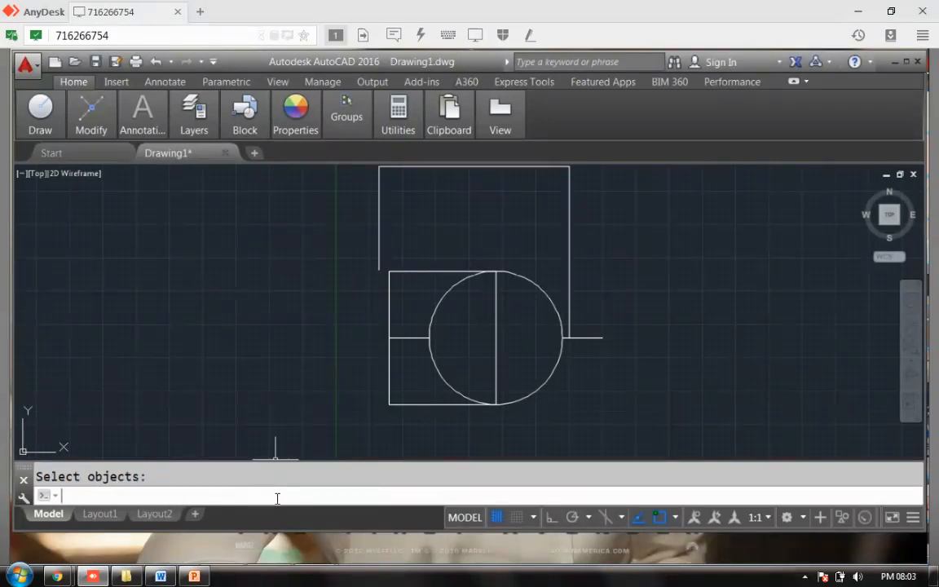
# - Erase all drawn objects with the Erase command, enclosing the circle, rectangles and lines in one crossing selection
pyautogui.write('err')
pyautogui.press('BackSpace')
pyautogui.write('a')
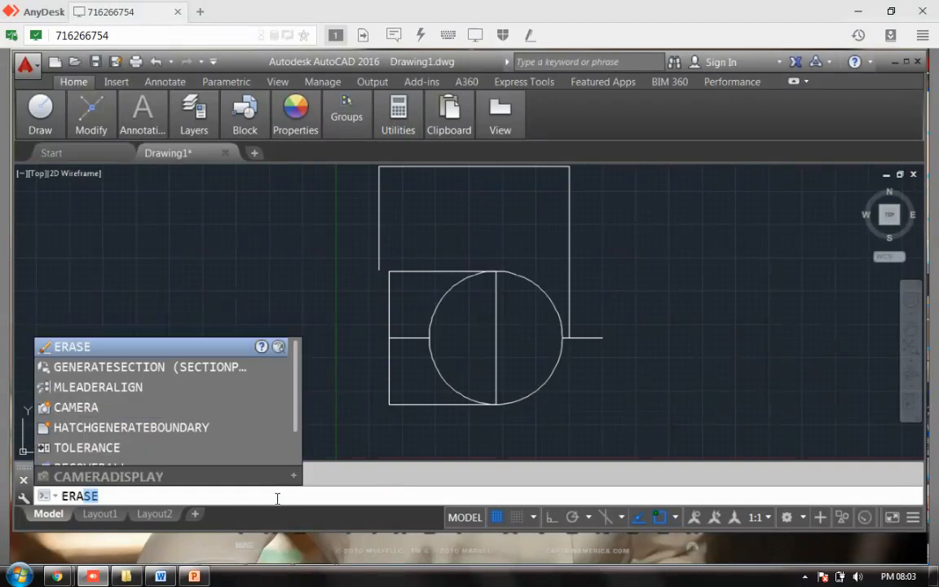
pyautogui.press('Return')
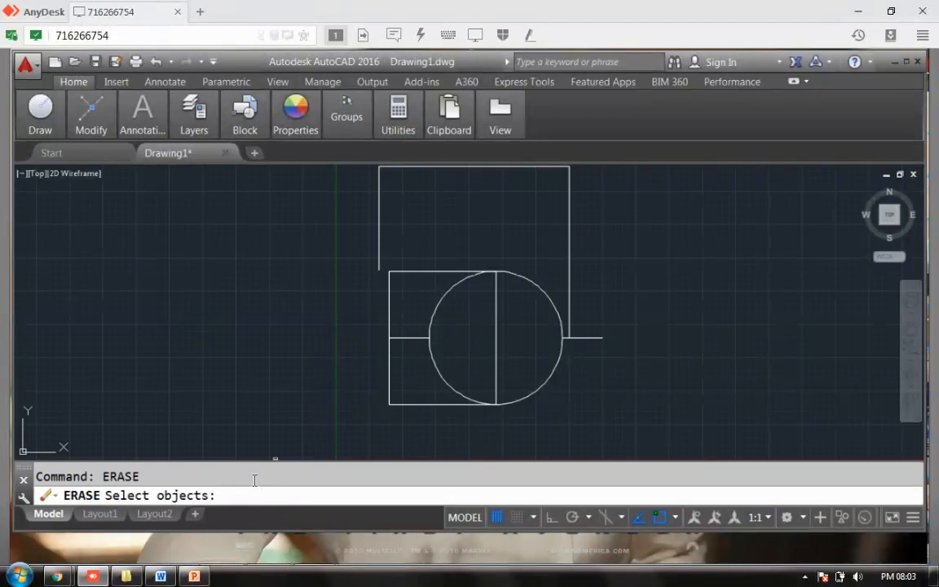
pyautogui.click(649, 432)
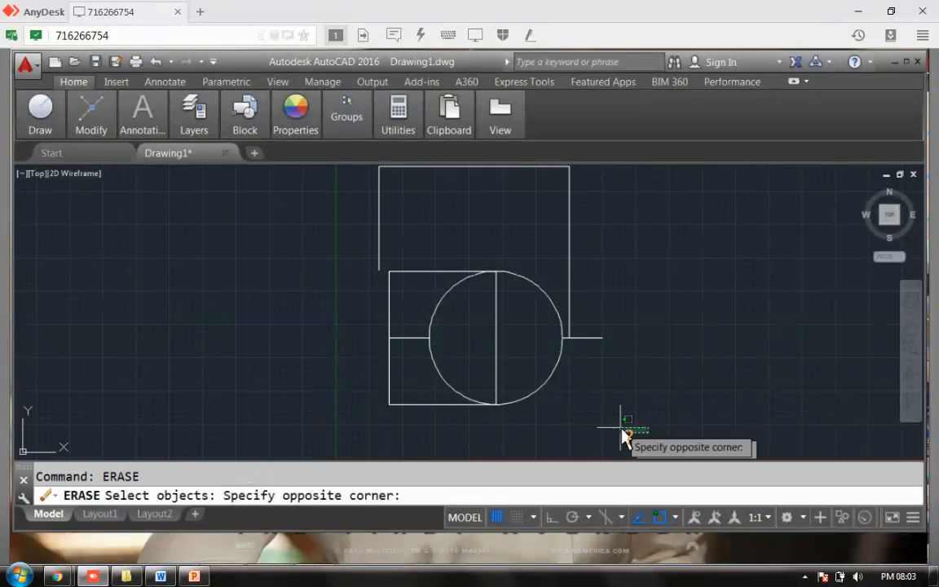
pyautogui.click(346, 170)
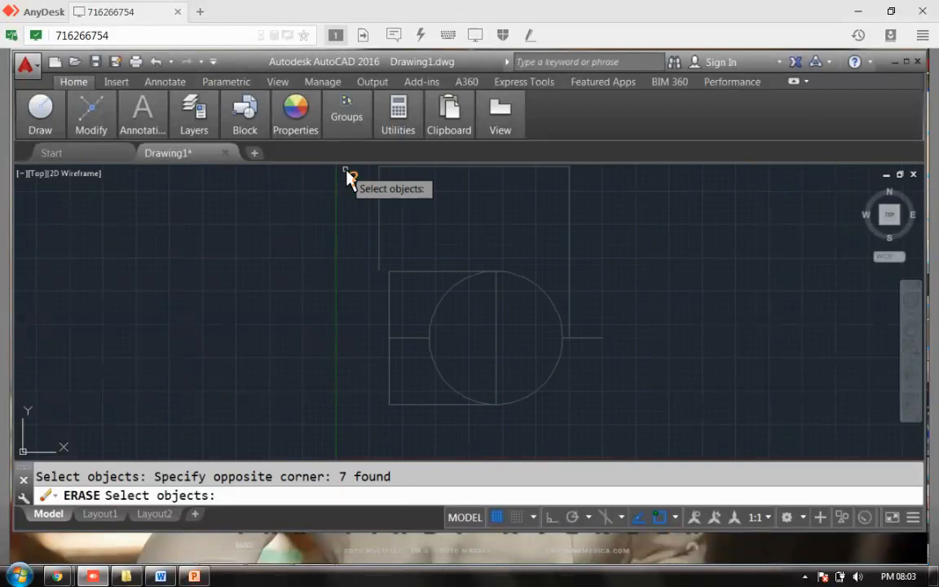
pyautogui.press('Return')
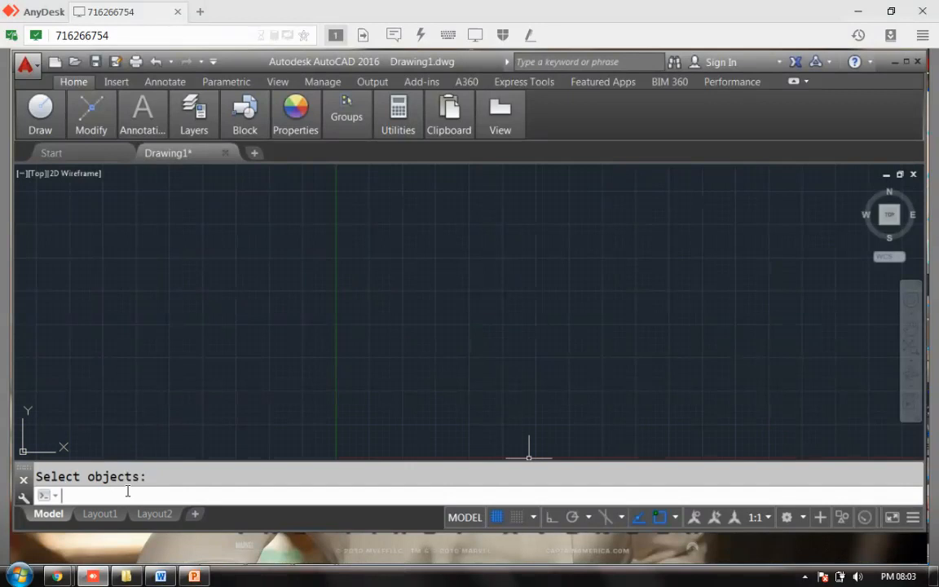
pyautogui.write('ine')
pyautogui.press('Return')
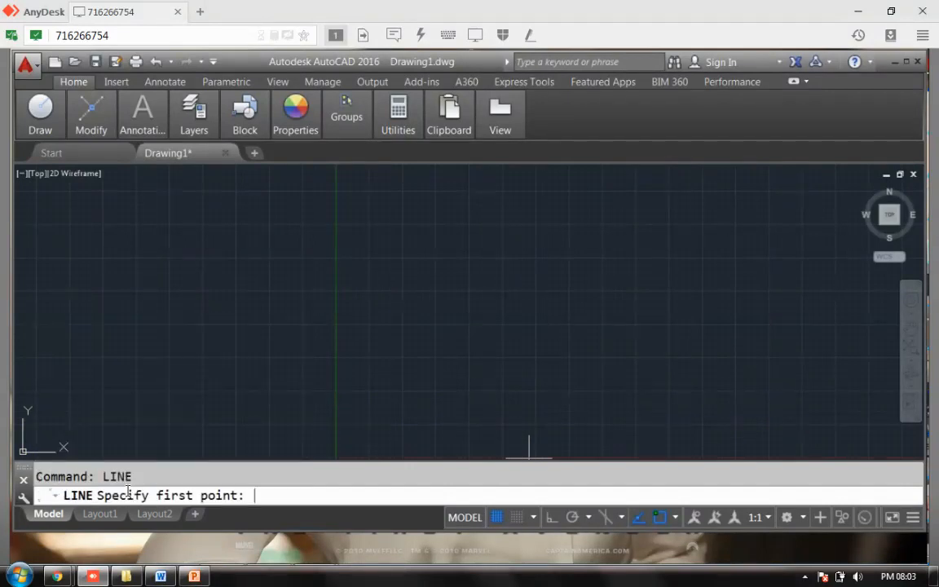
pyautogui.write('20,20')
pyautogui.press('Return')
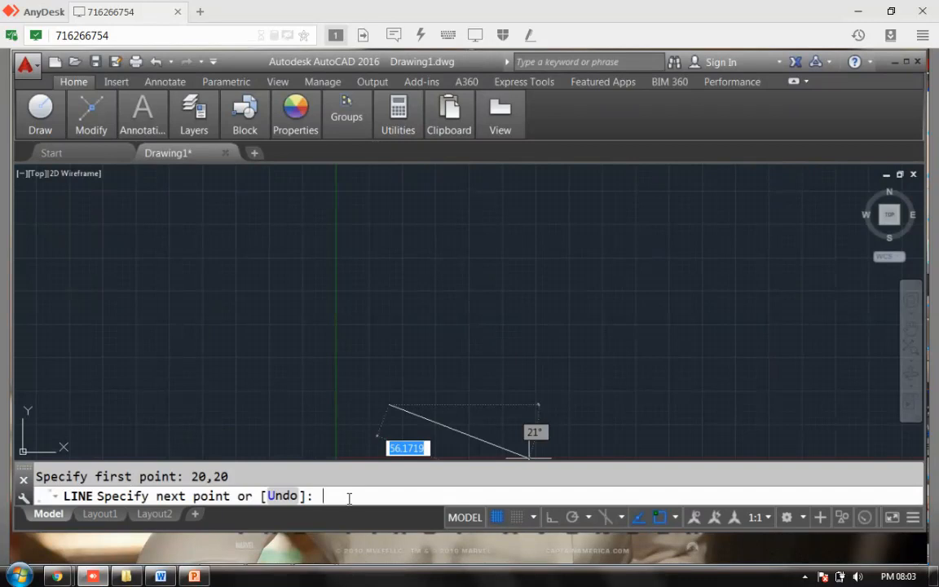
pyautogui.write('@100')
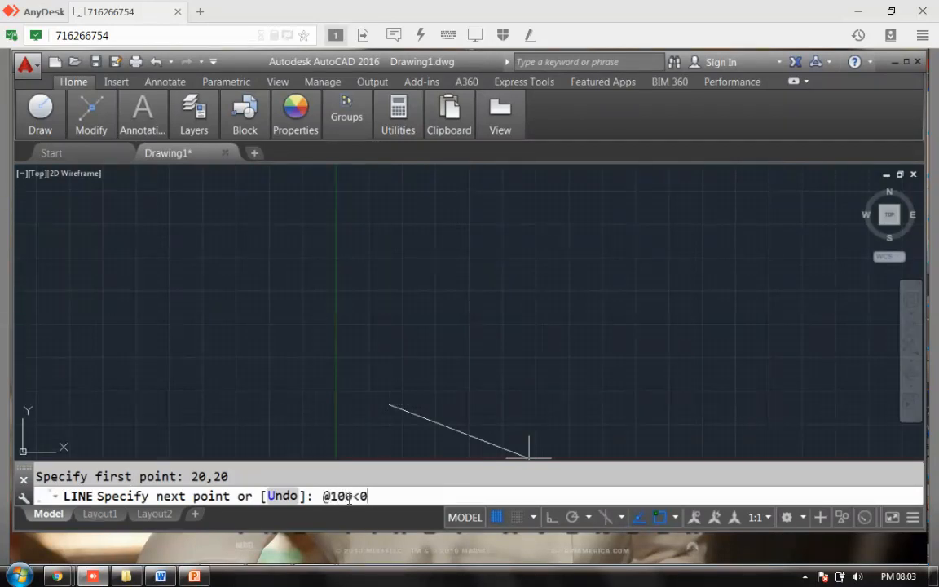
pyautogui.write('<0')
pyautogui.press('Return')
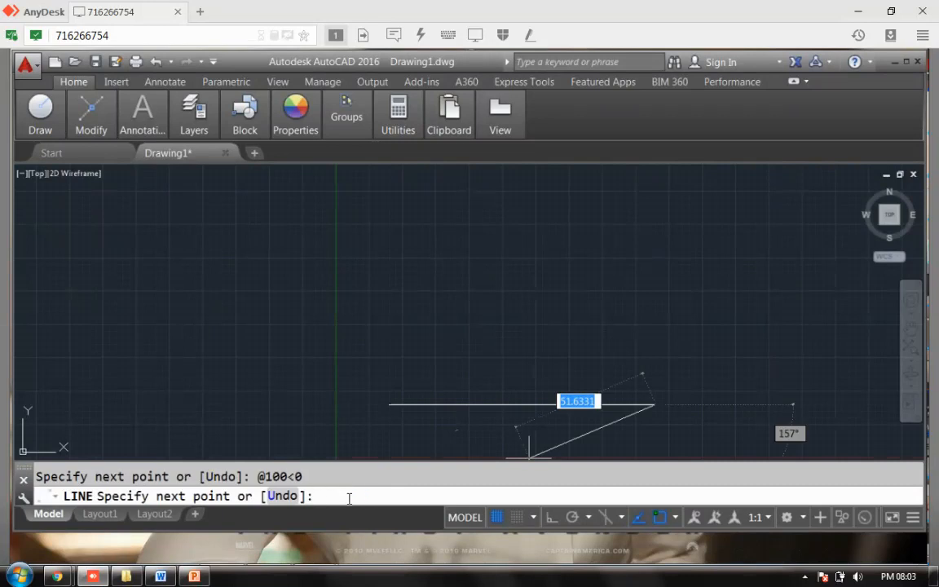
pyautogui.press('Return')
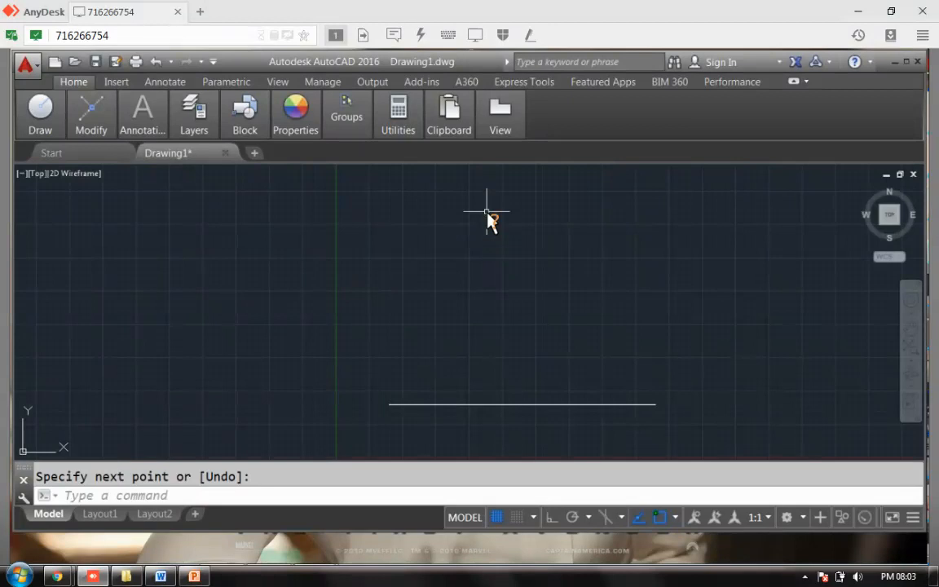
# - Offset the horizontal line upward by 20 and end the Offset command
pyautogui.click(118, 494)
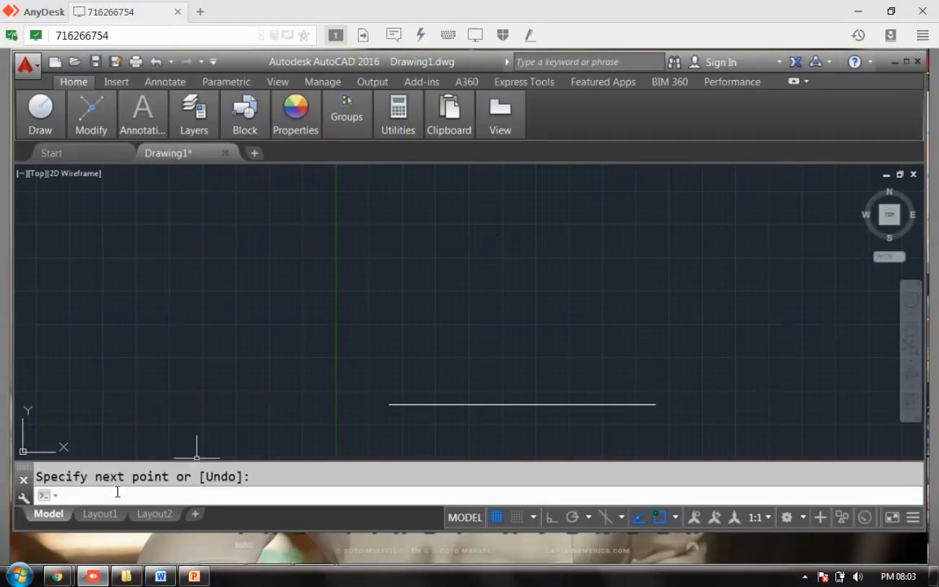
pyautogui.write('oFFset')
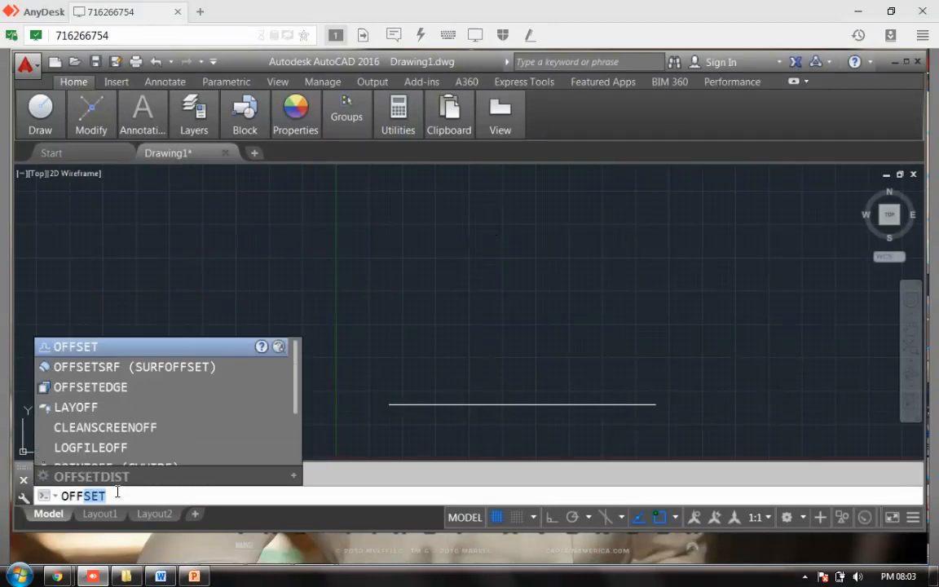
pyautogui.press('Return')
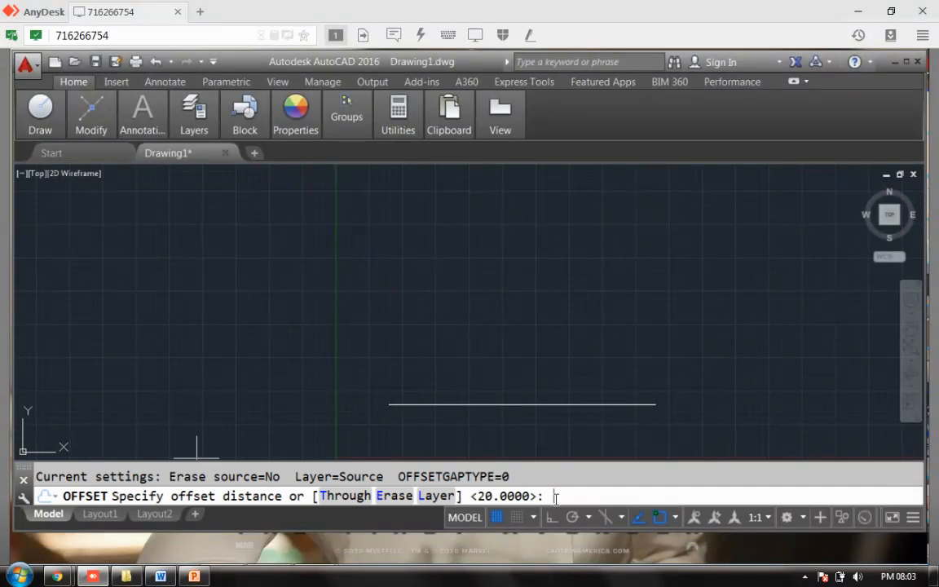
pyautogui.write('10')
pyautogui.press('Return')
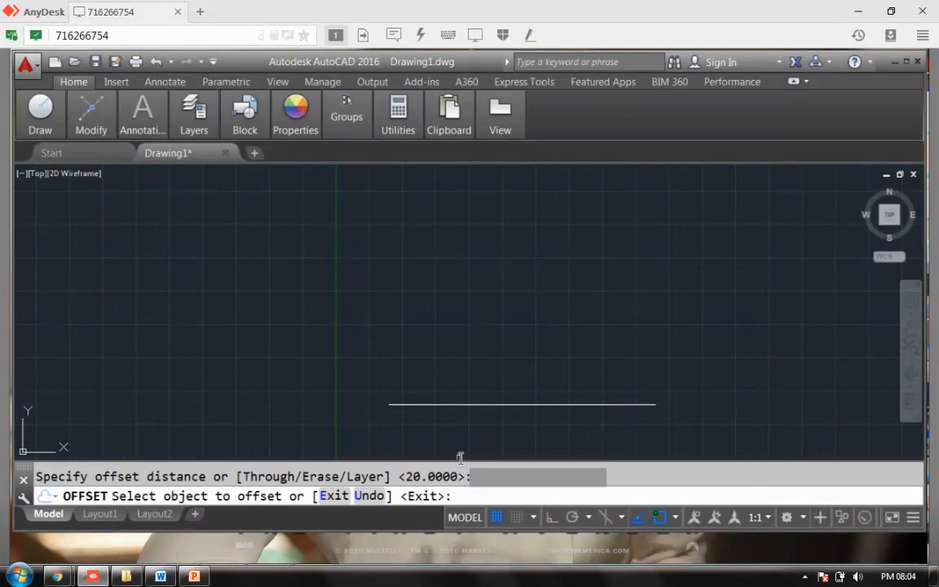
pyautogui.click(495, 404)
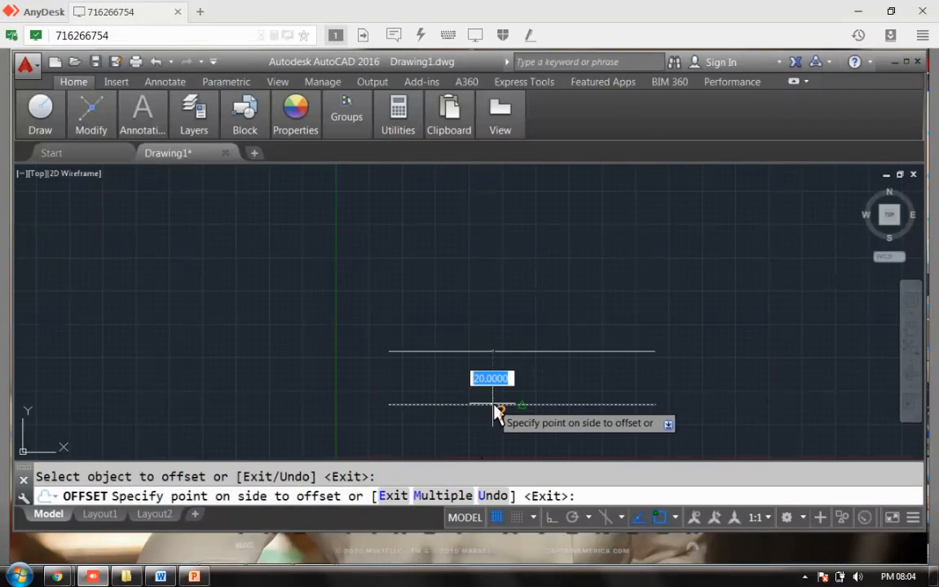
pyautogui.click(496, 349)
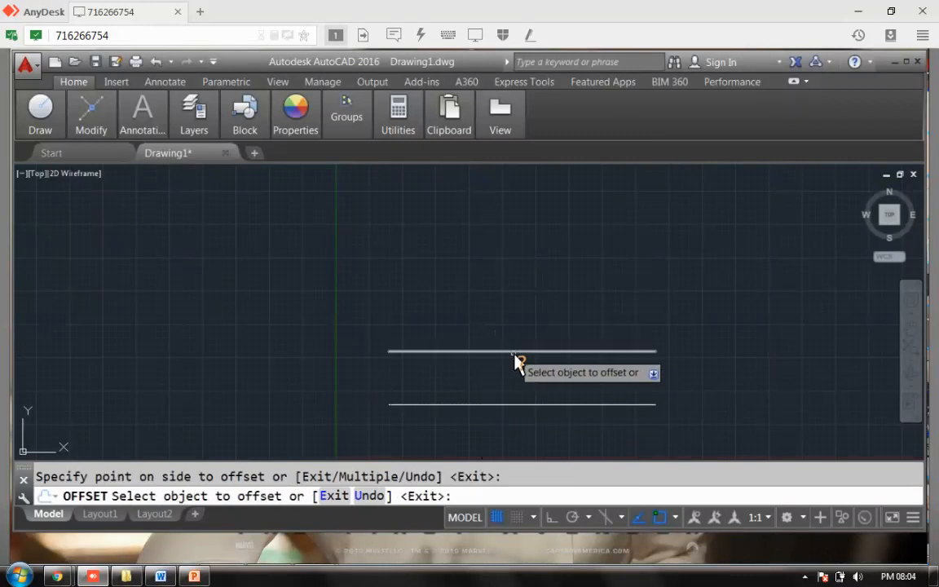
pyautogui.click(517, 356)
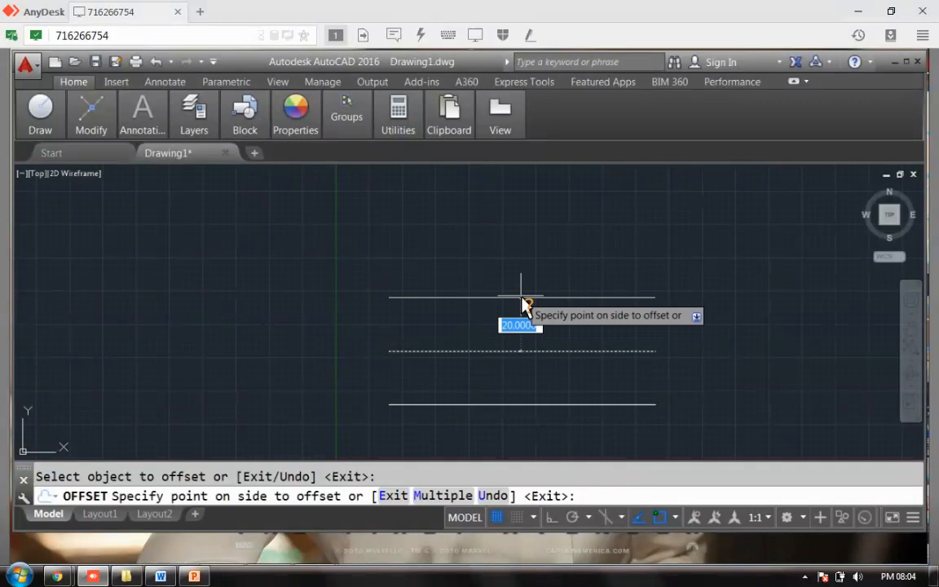
pyautogui.press('Return')
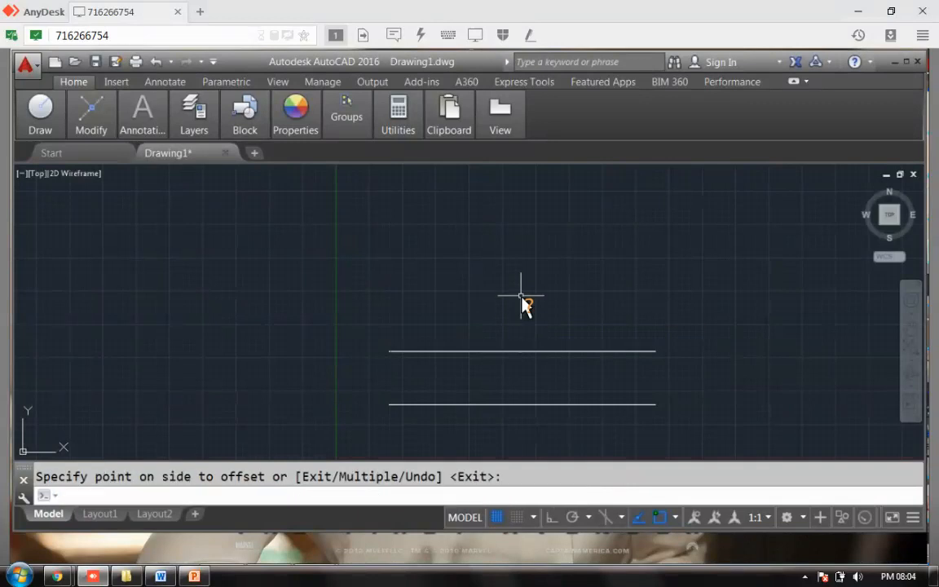
# - Repeat Offset at distance 20 to add three more horizontal lines upward, each copied from the topmost line
pyautogui.rightClick(523, 300)
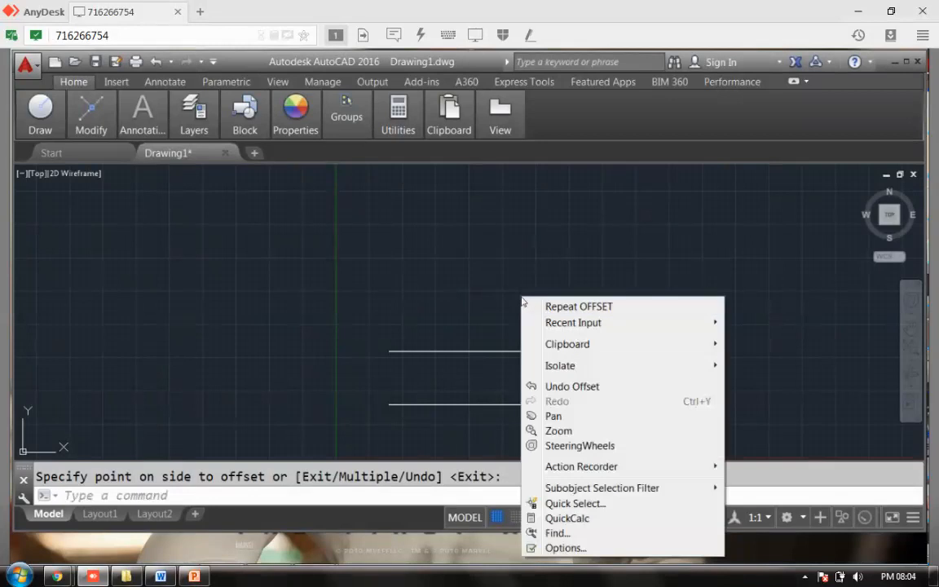
pyautogui.click(571, 305)
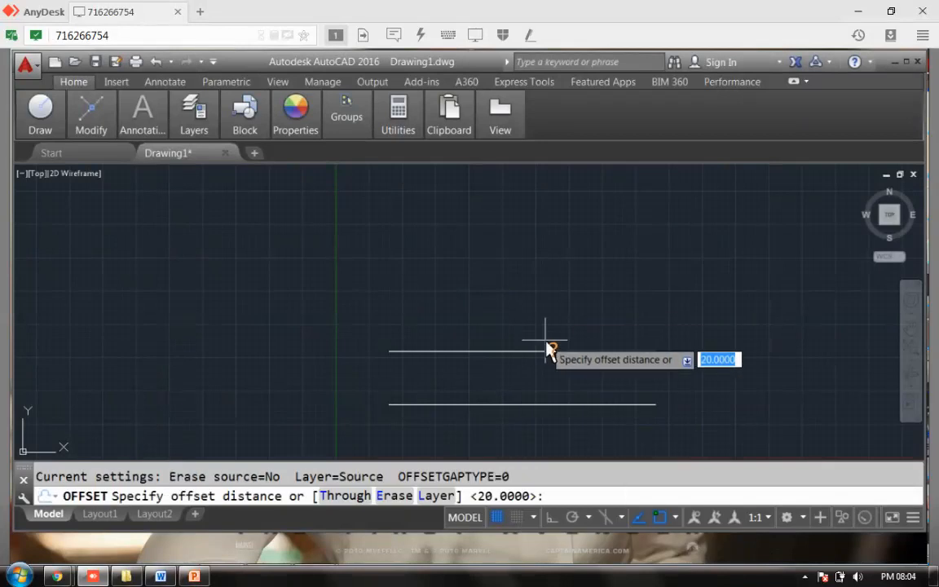
pyautogui.press('Return')
pyautogui.click(545, 351)
pyautogui.click(549, 312)
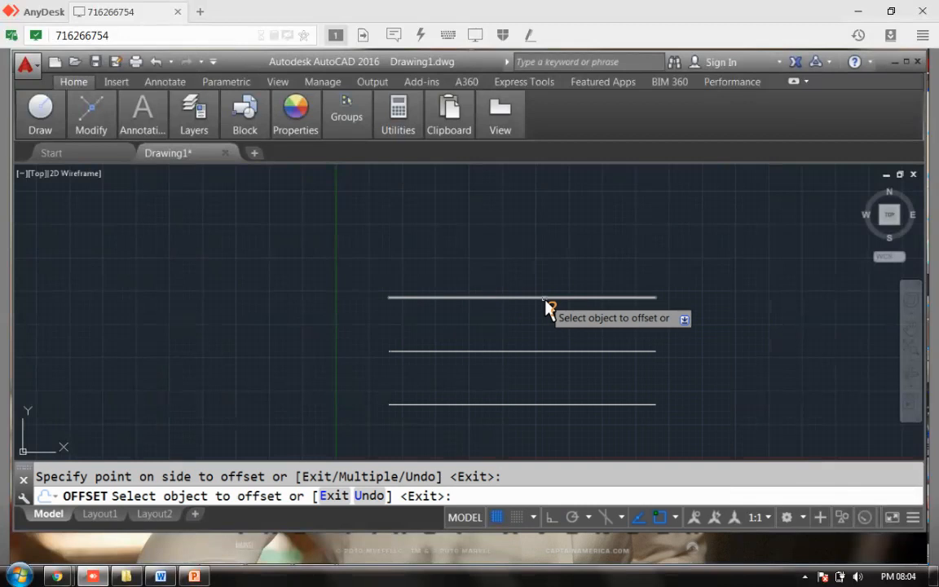
pyautogui.click(547, 300)
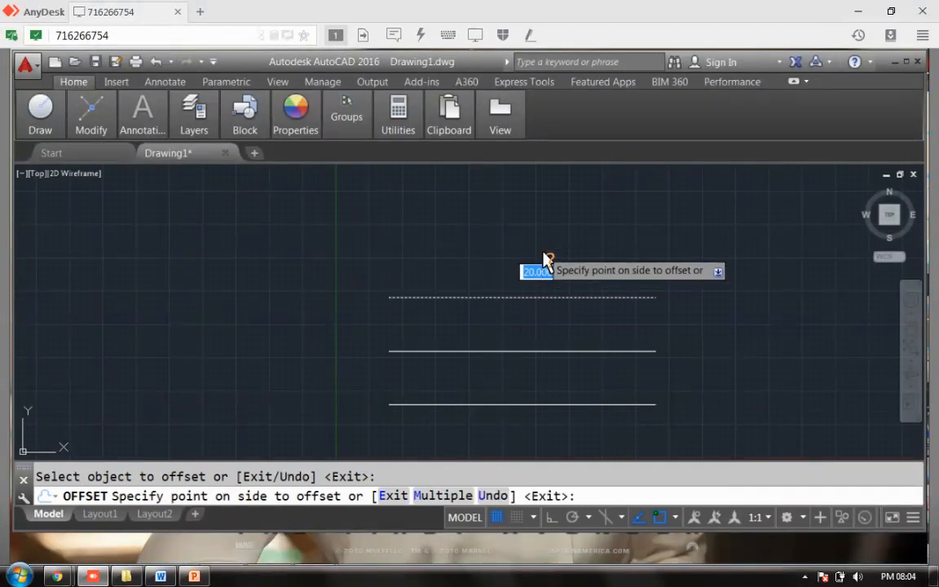
pyautogui.click(545, 256)
pyautogui.click(543, 246)
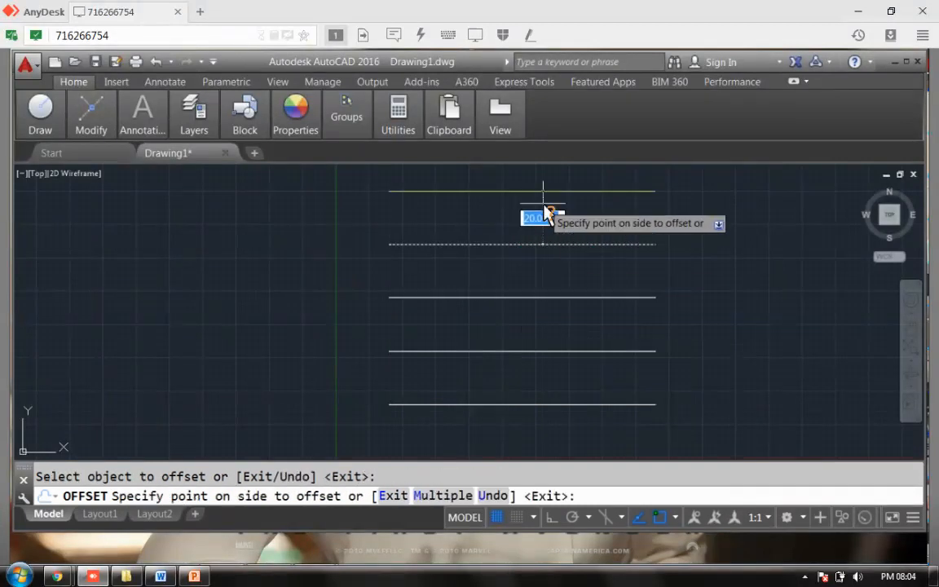
pyautogui.click(545, 209)
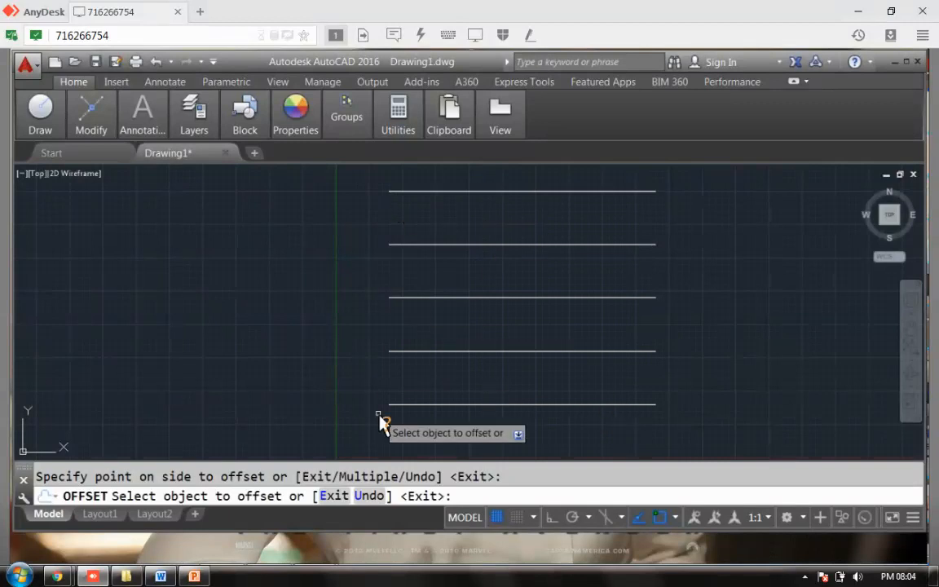
# - Draw a vertical line joining the left endpoints of the top and bottom horizontal lines
pyautogui.click(40, 119)
pyautogui.click(33, 163)
pyautogui.click(389, 192)
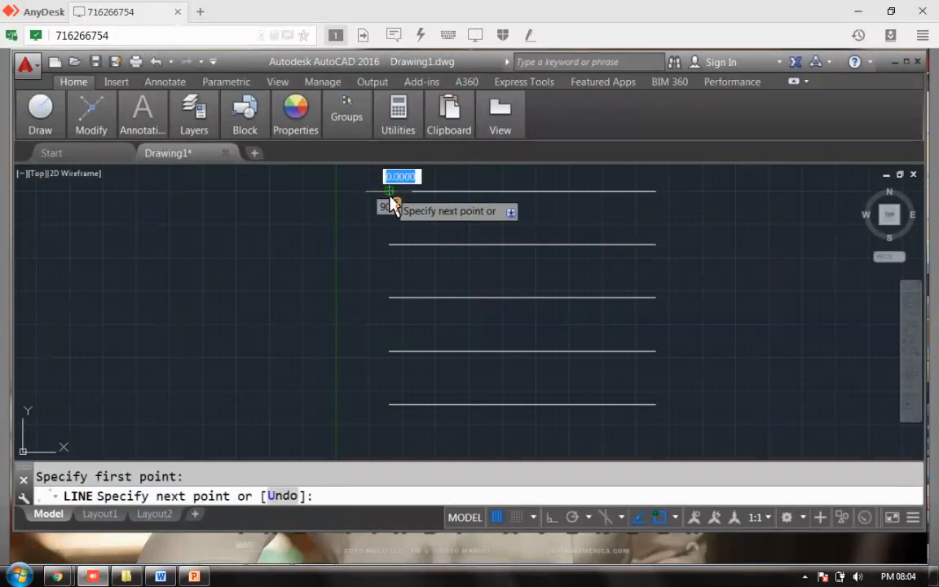
pyautogui.click(396, 406)
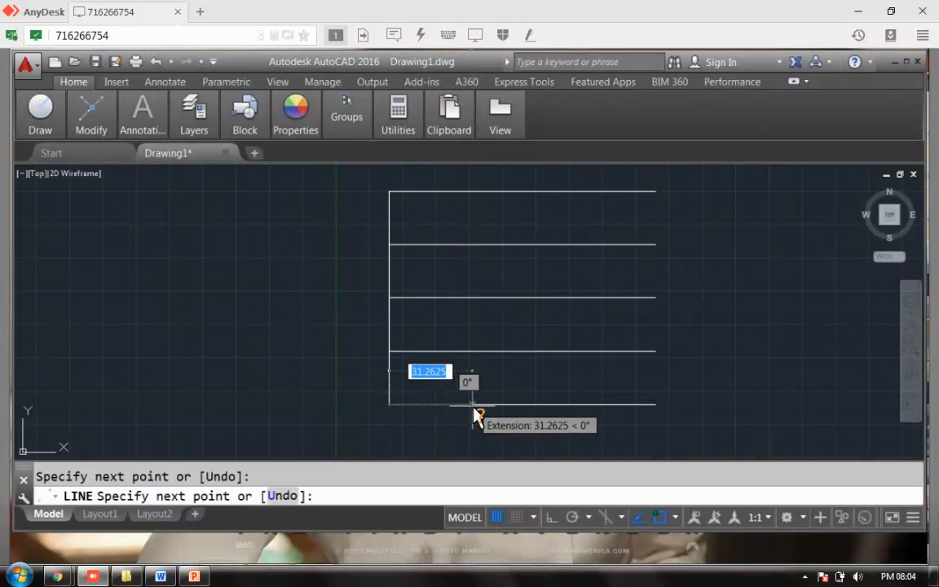
pyautogui.press('Return')
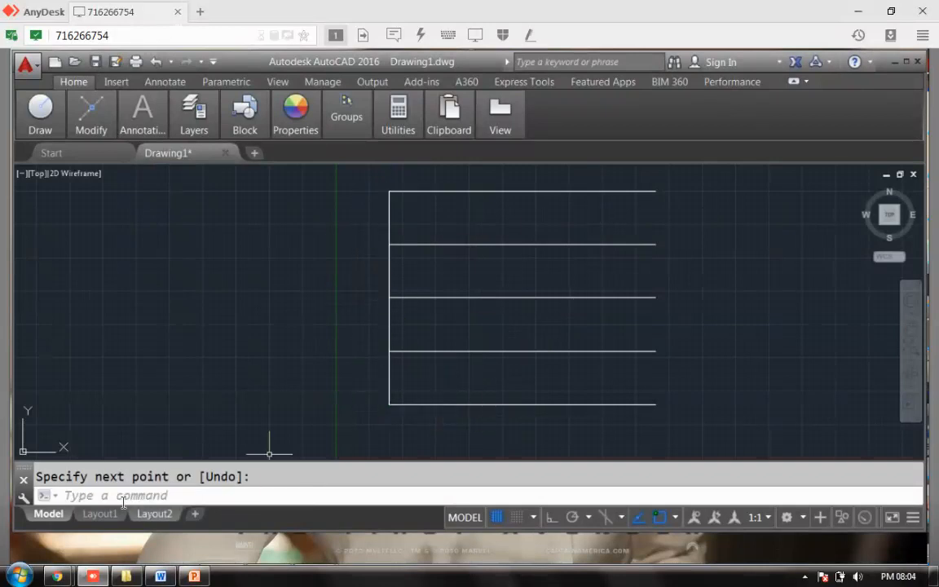
pyautogui.write('offset')
pyautogui.press('Return')
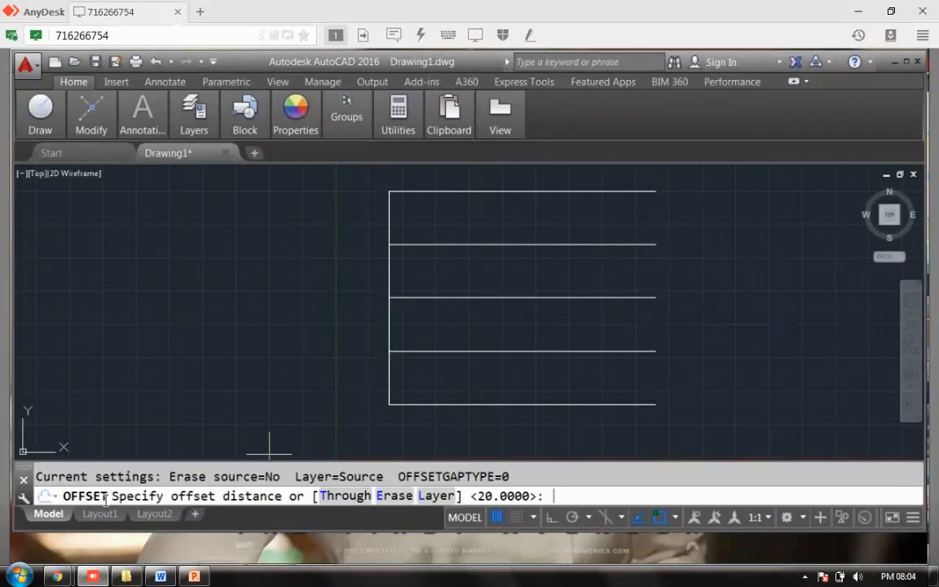
pyautogui.press('Return')
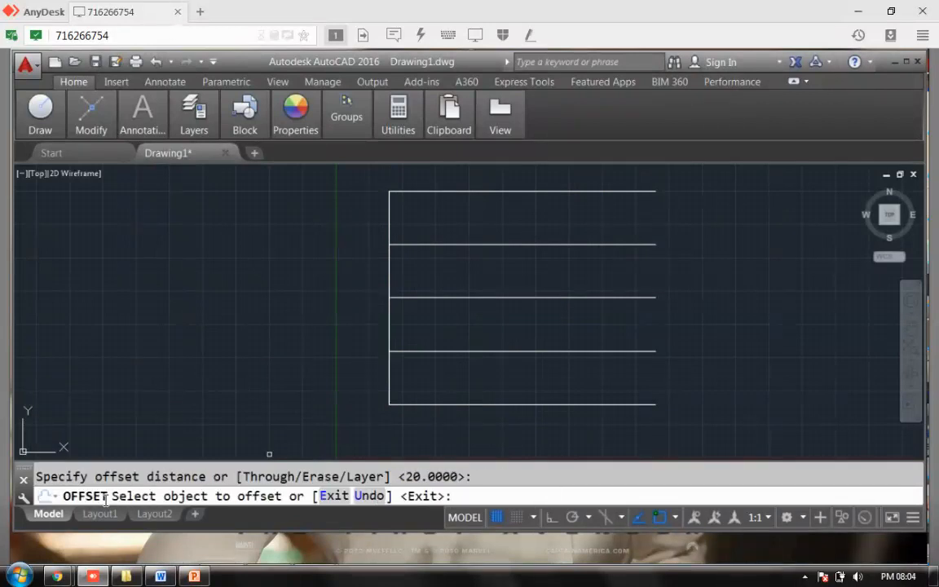
pyautogui.click(389, 334)
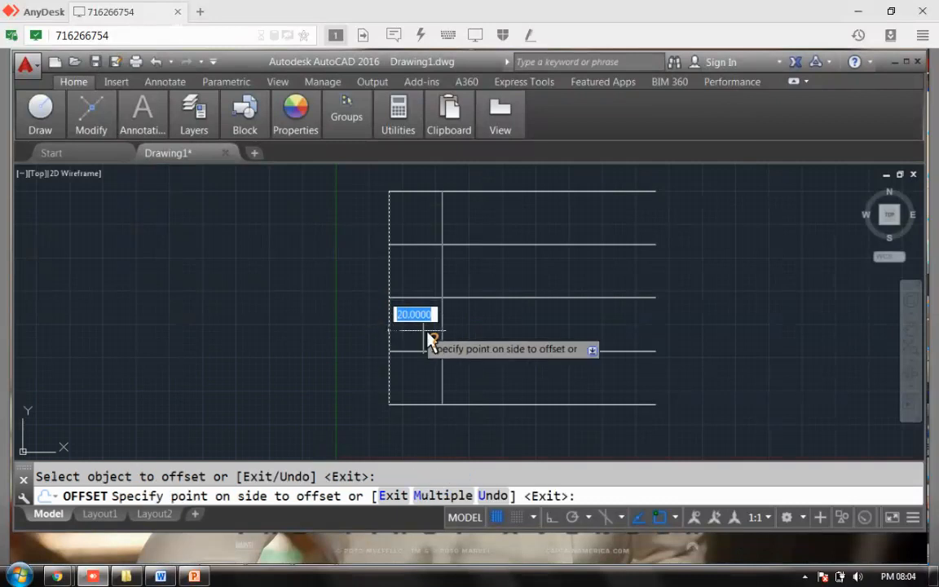
pyautogui.rightClick(478, 341)
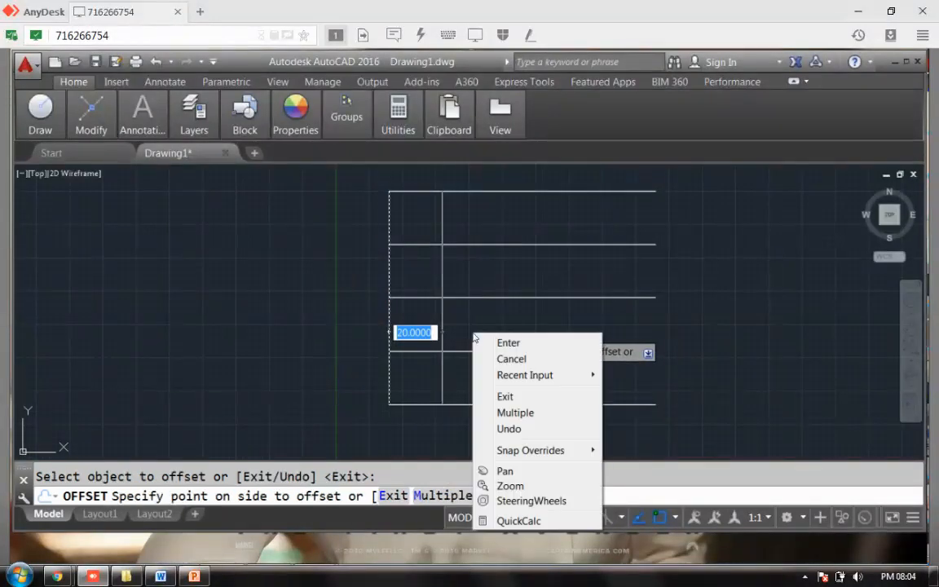
pyautogui.click(489, 342)
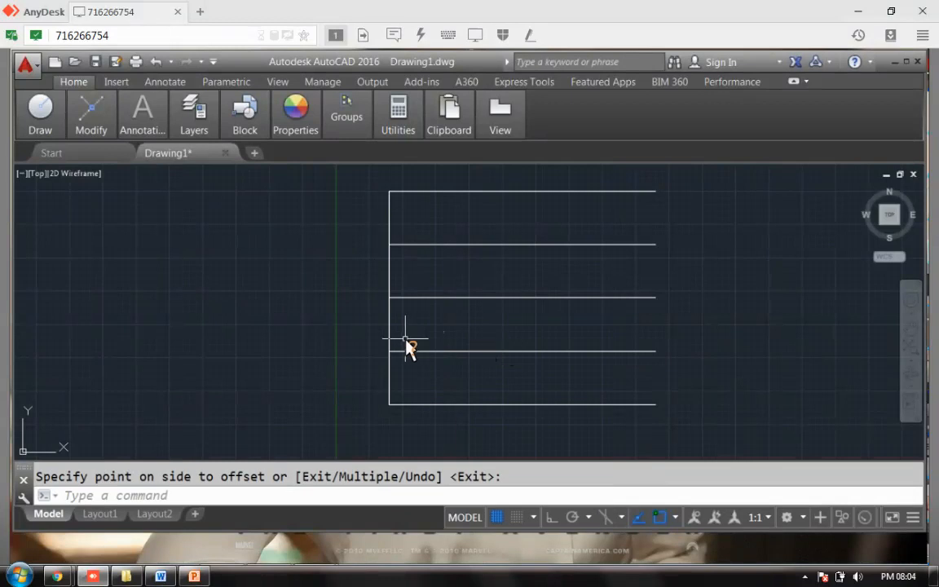
# - Offset the vertical line to the right five times at distance 20, each from the newest copy, closing the grid at the horizontal lines' right ends
pyautogui.click(272, 492)
pyautogui.rightClick(267, 357)
pyautogui.click(326, 112)
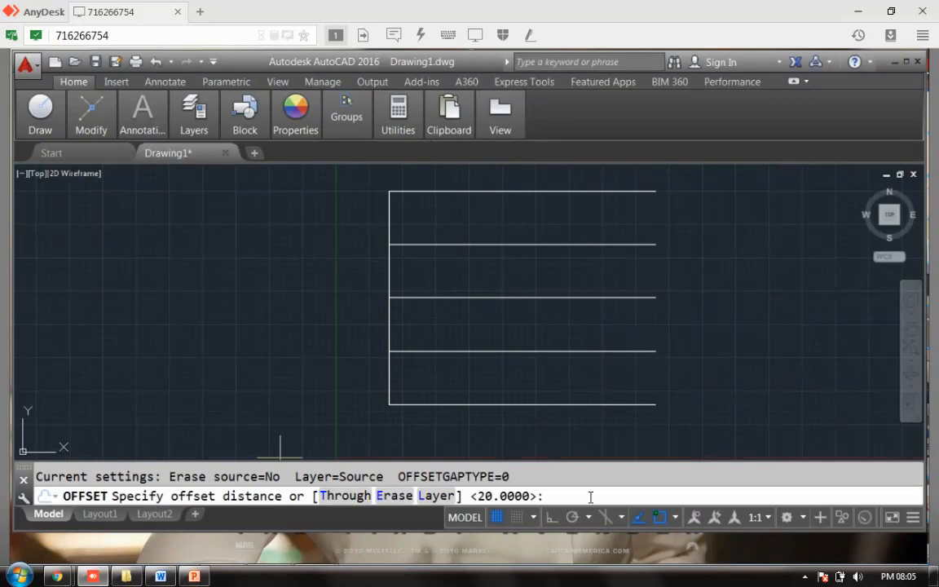
pyautogui.press('Return')
pyautogui.click(392, 332)
pyautogui.click(461, 334)
pyautogui.click(444, 334)
pyautogui.click(510, 331)
pyautogui.click(499, 331)
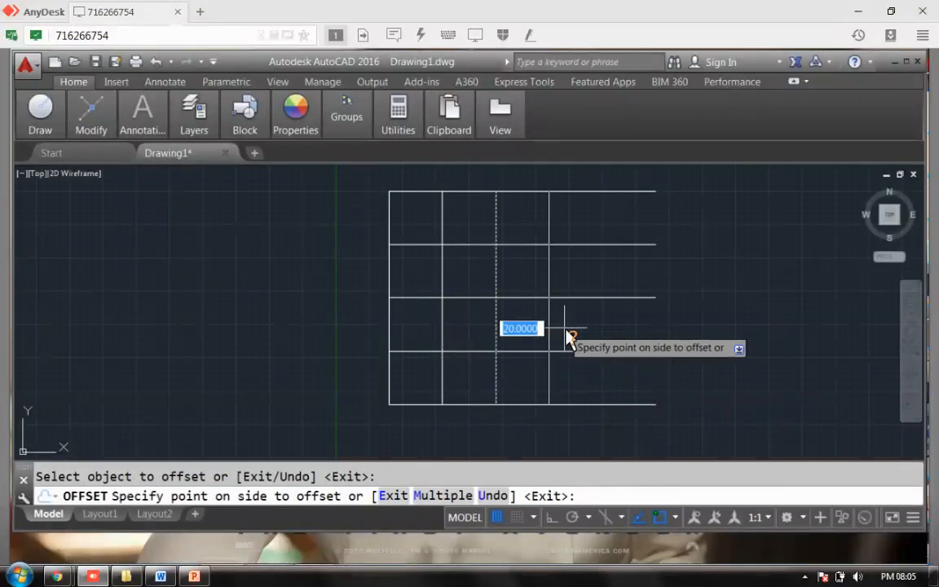
pyautogui.click(557, 326)
pyautogui.click(551, 334)
pyautogui.click(627, 338)
pyautogui.click(605, 335)
pyautogui.click(650, 339)
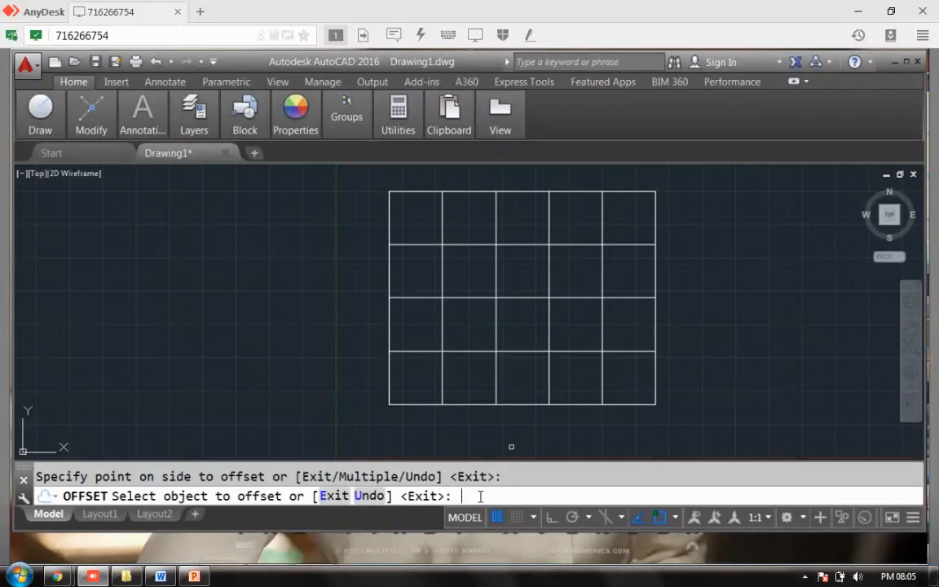
pyautogui.moveTo(56, 577)
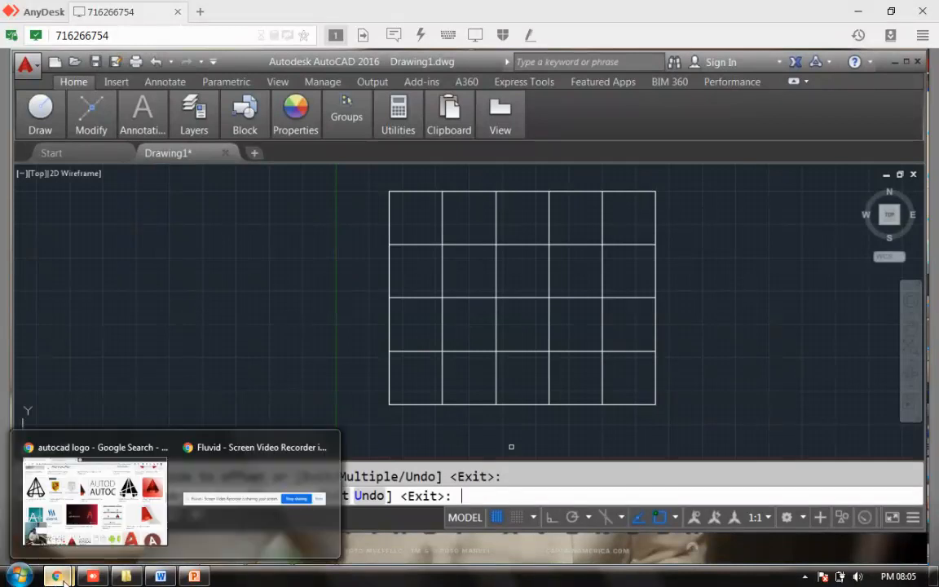
pyautogui.click(99, 530)
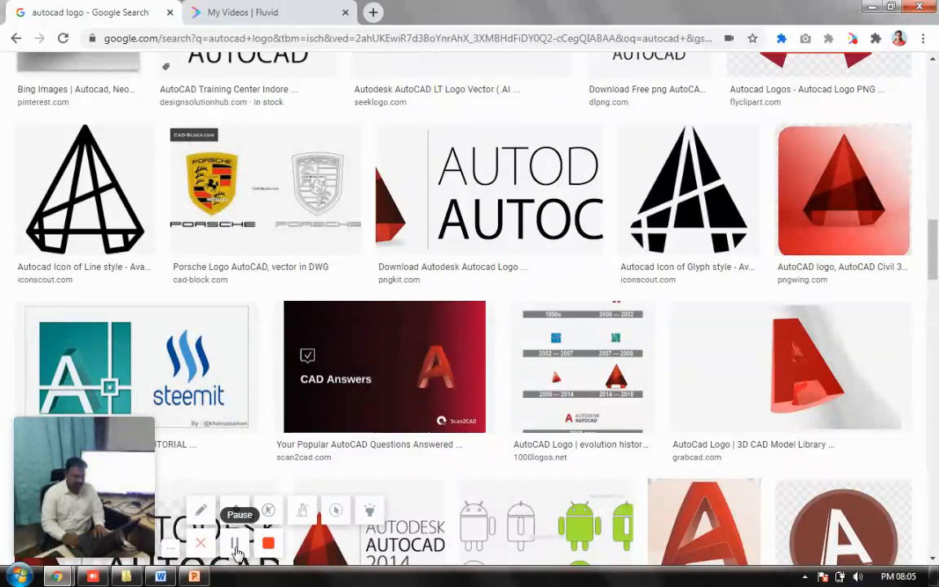